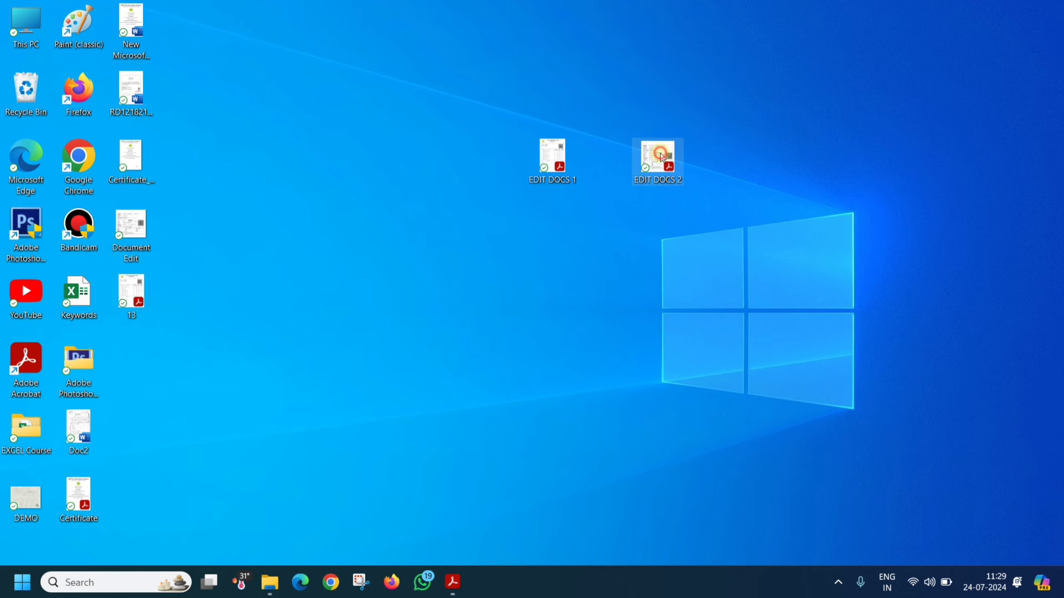
Step: Open EDIT DOCS 2.pdf in Acrobat and review the subject rows on the EDIT DOCS 1 sheet
double_click(658, 159)
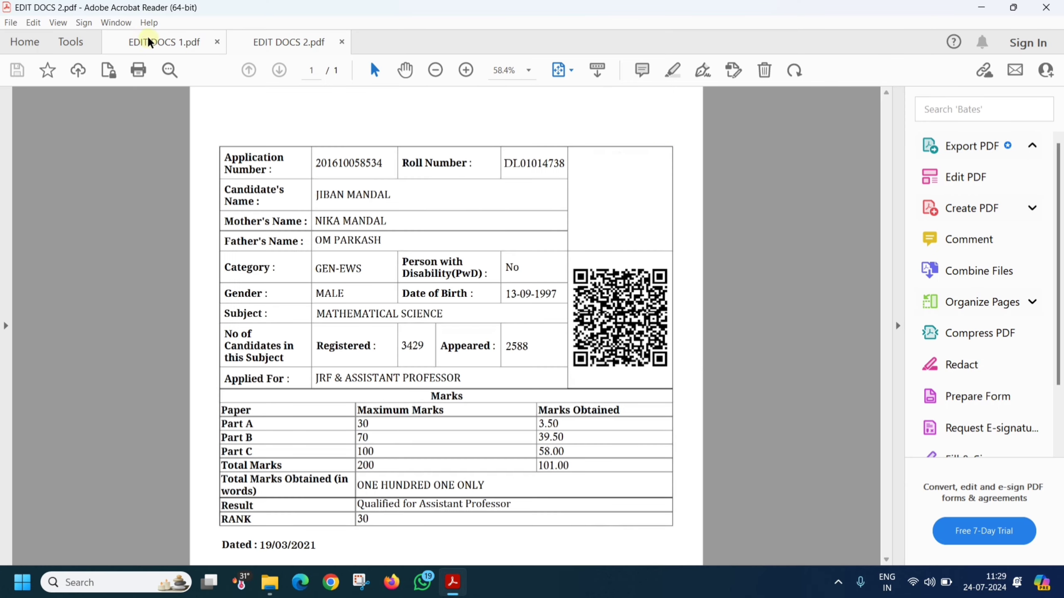
left_click(161, 43)
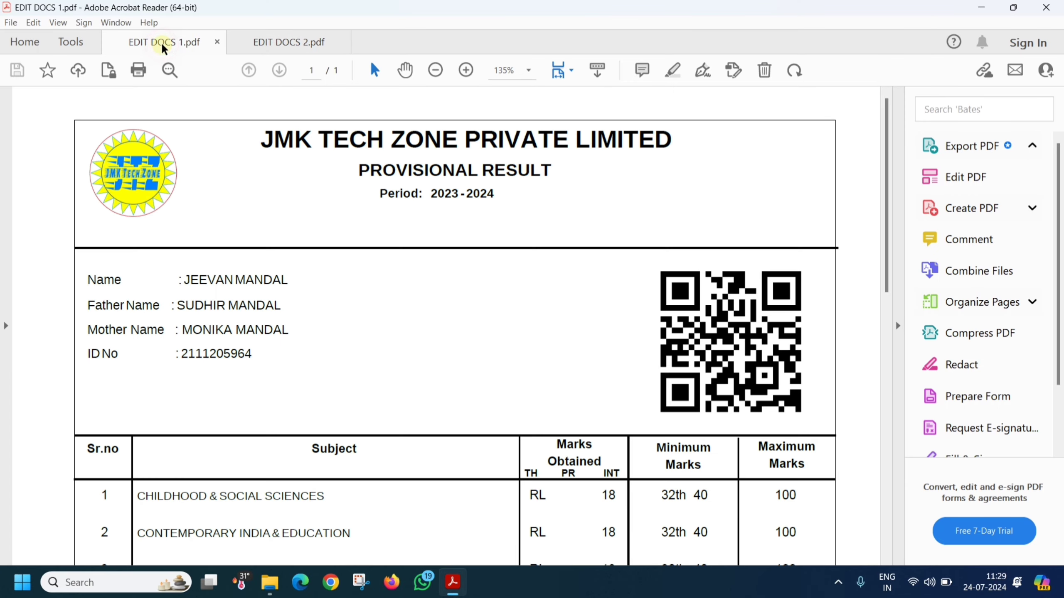
scroll(212, 275, "down", 1)
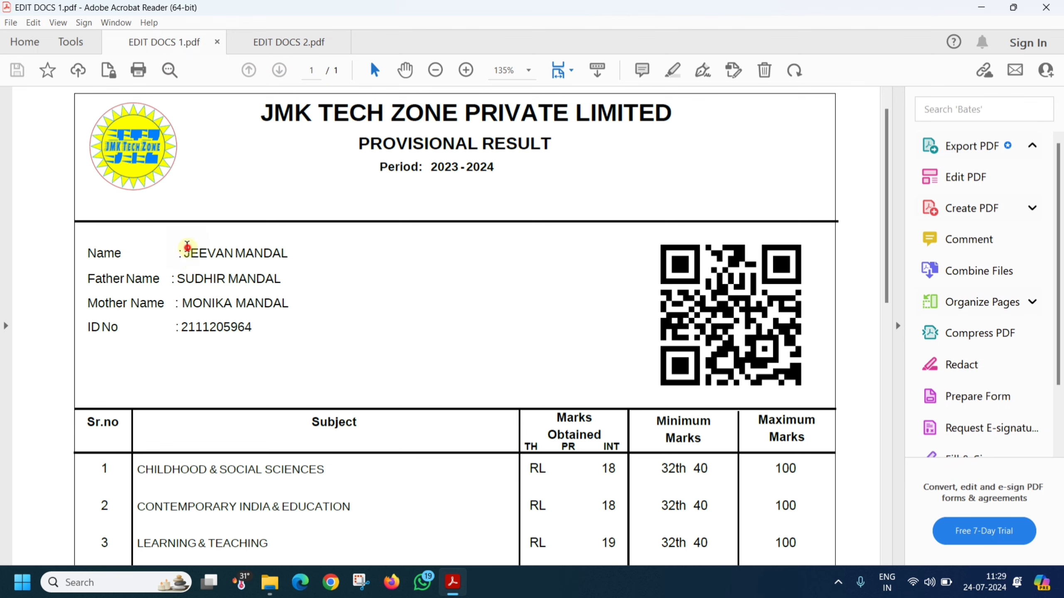
left_click_drag(185, 250, 249, 344)
scroll(241, 467, "down", 3)
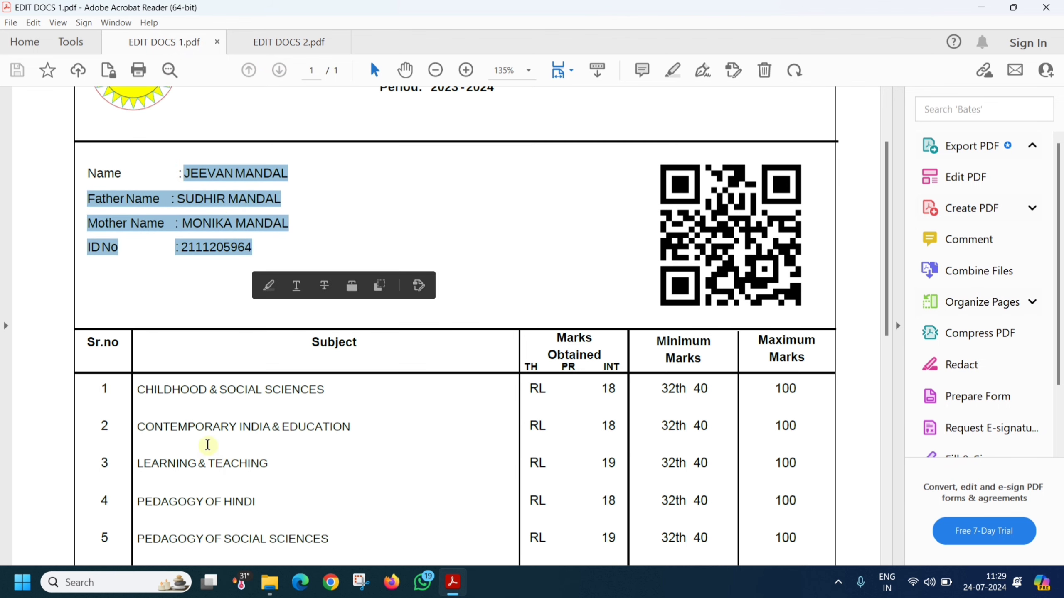
left_click_drag(155, 389, 269, 463)
Step: Select all content on the EDIT DOCS 2 page, then minimize Acrobat to the desktop
left_click(295, 41)
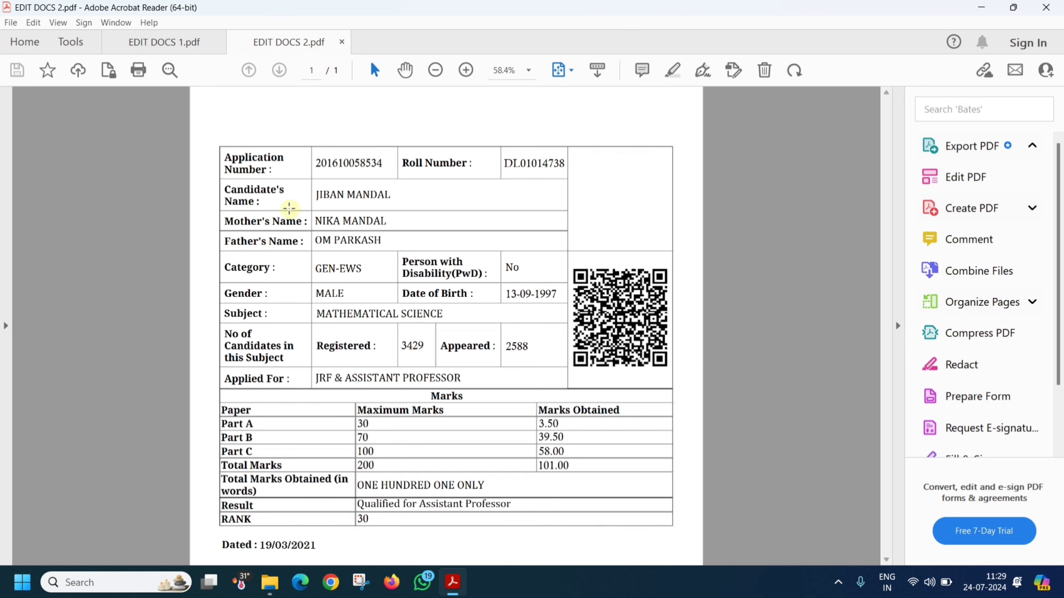
key("ctrl+a")
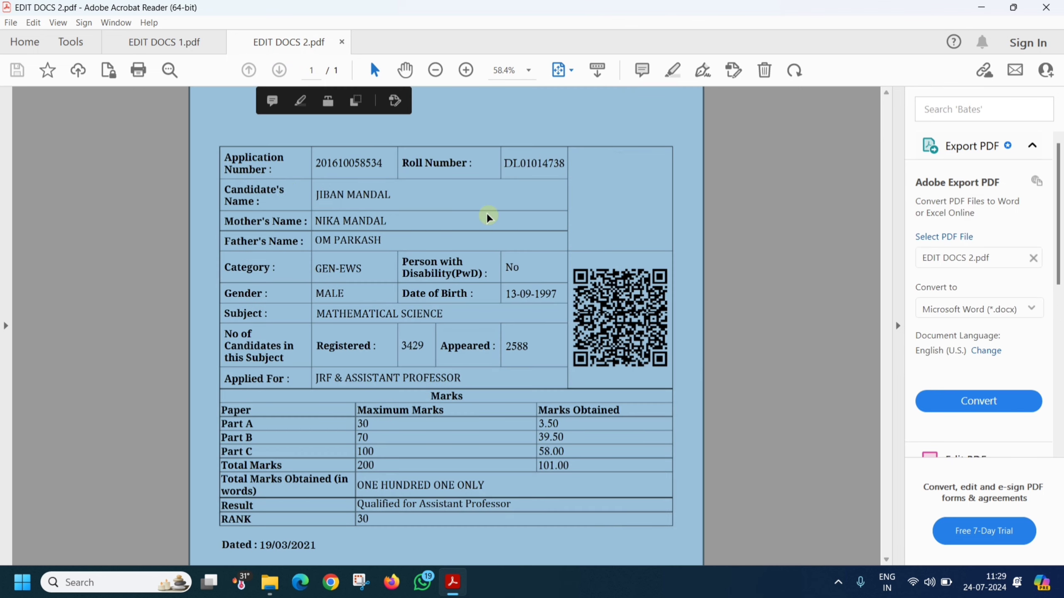
left_click(981, 7)
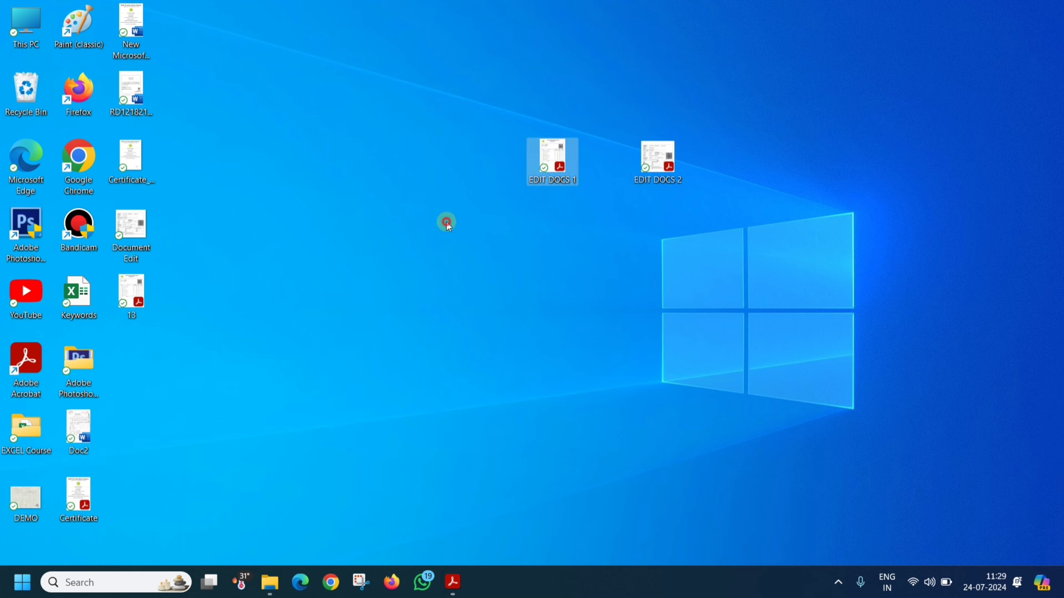
Step: Launch Word from the Start menu and open EDIT DOCS 1.pdf from the Desktop
left_click(22, 581)
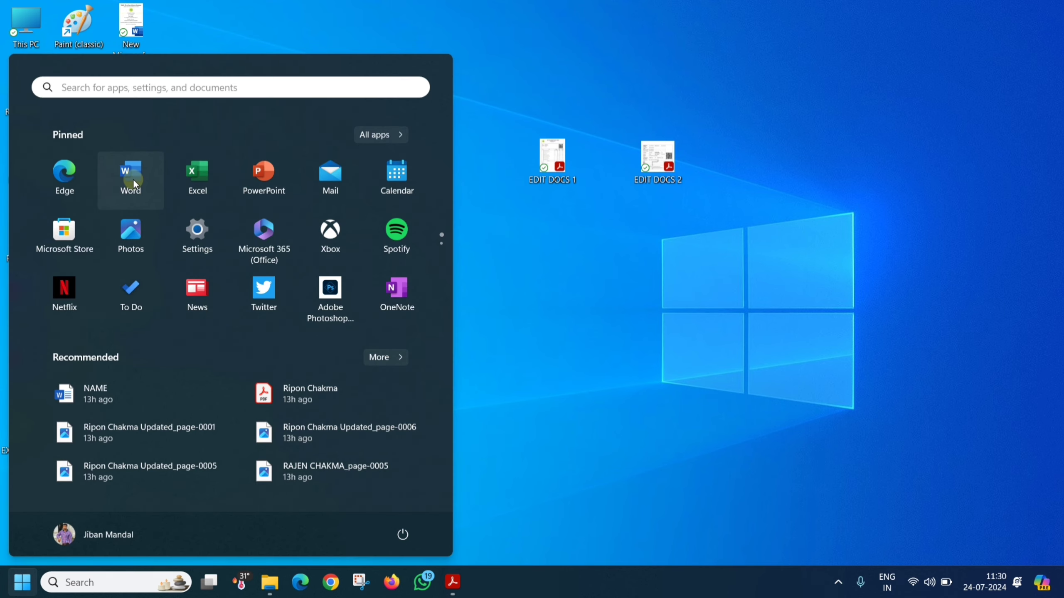
left_click(133, 177)
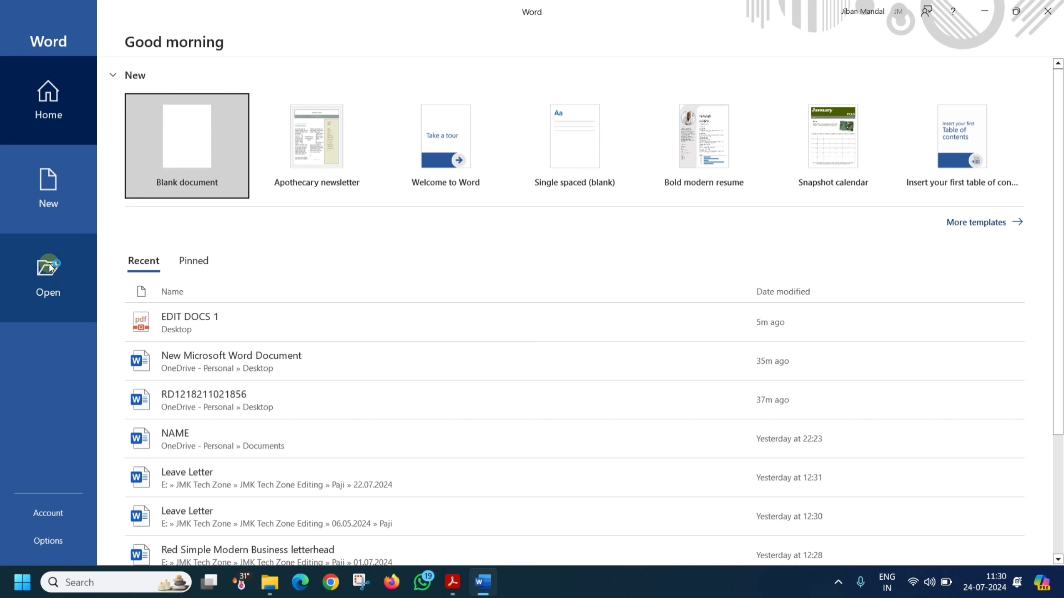
left_click(50, 273)
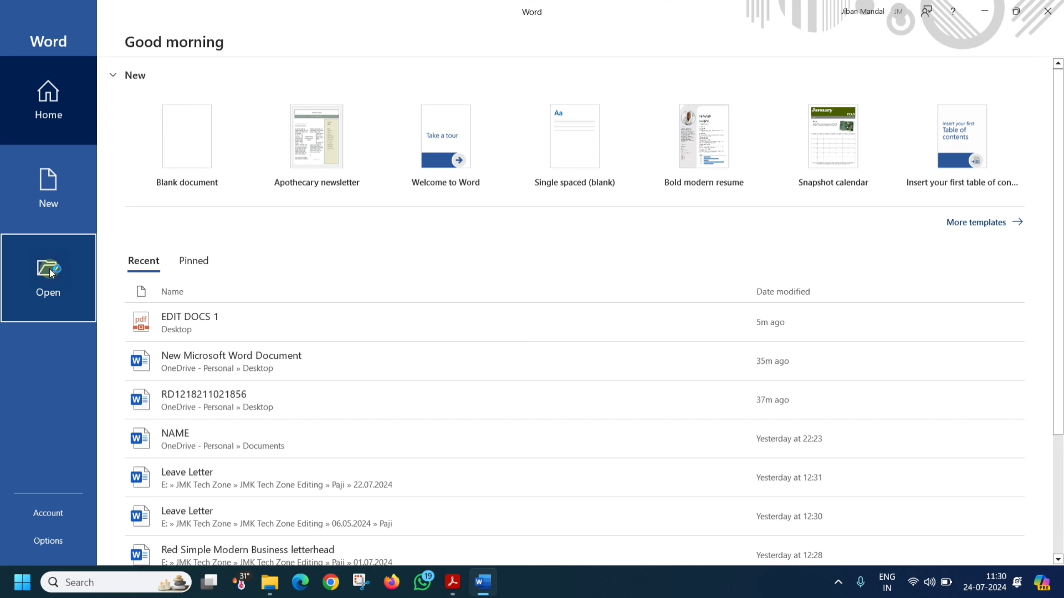
left_click(193, 272)
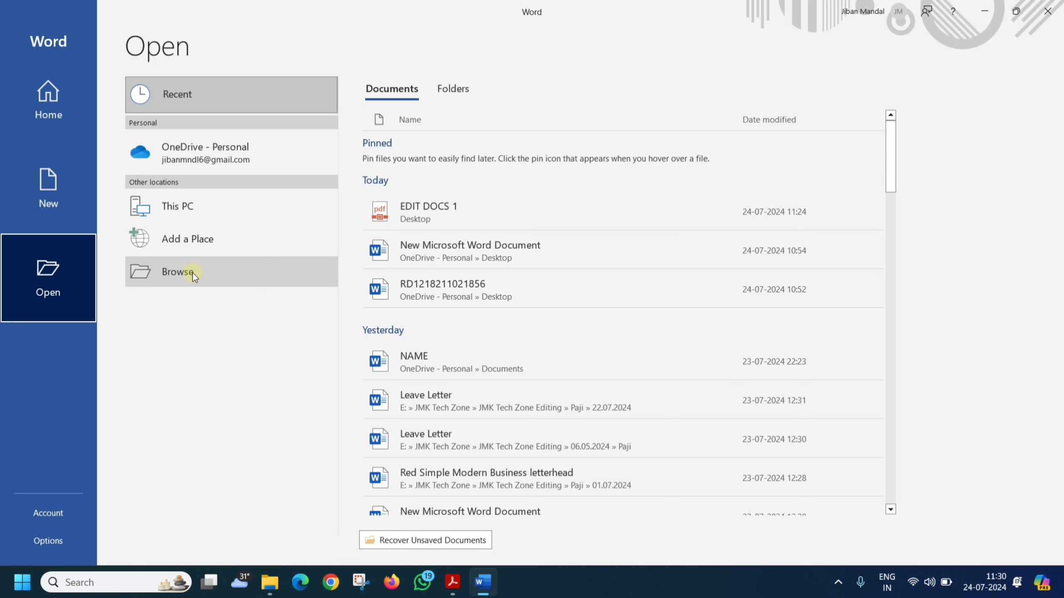
left_click(193, 273)
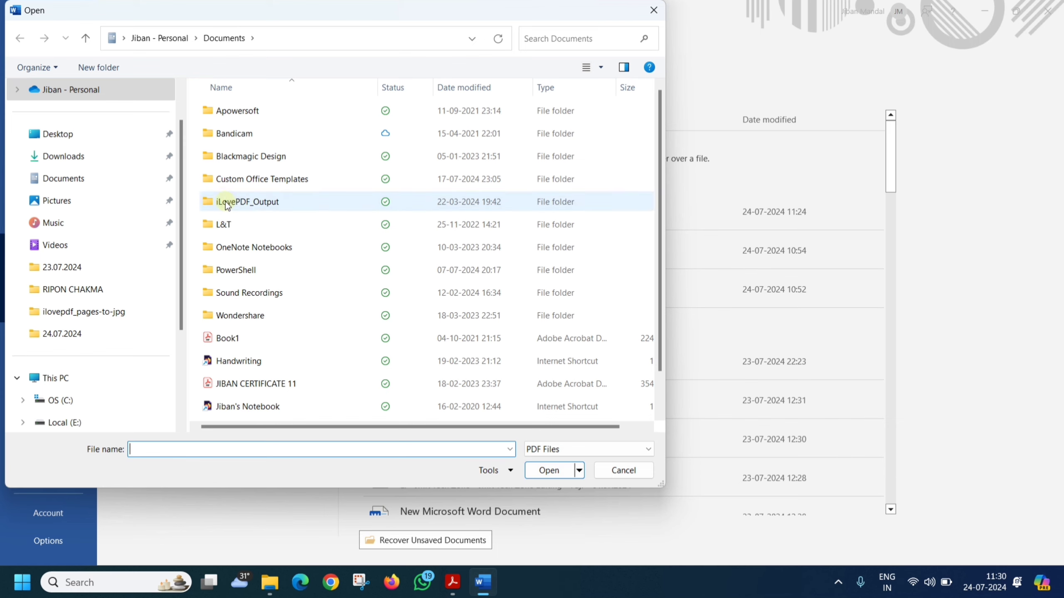
left_click(63, 135)
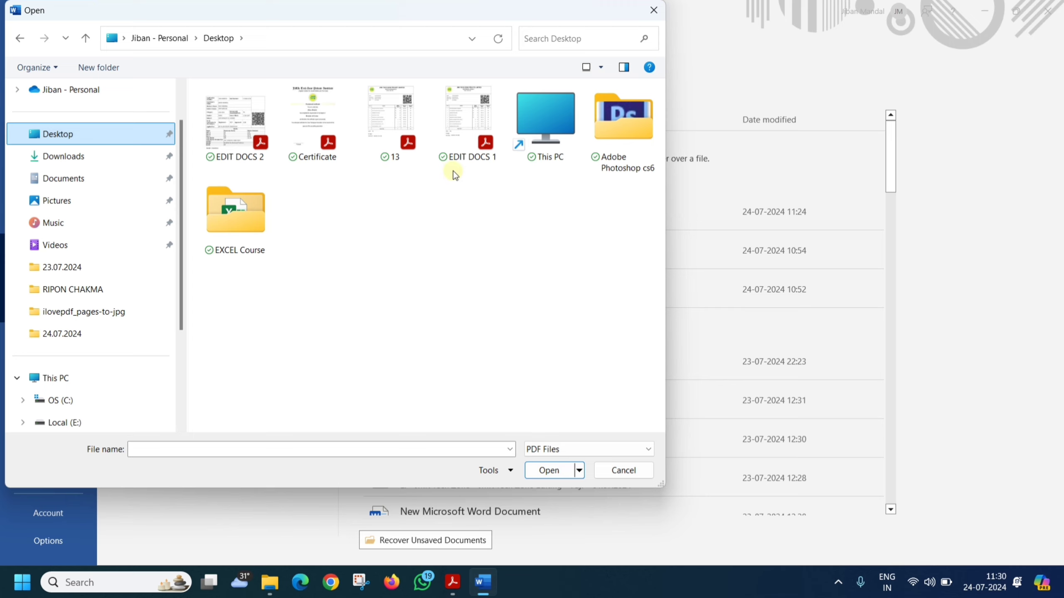
left_click(468, 151)
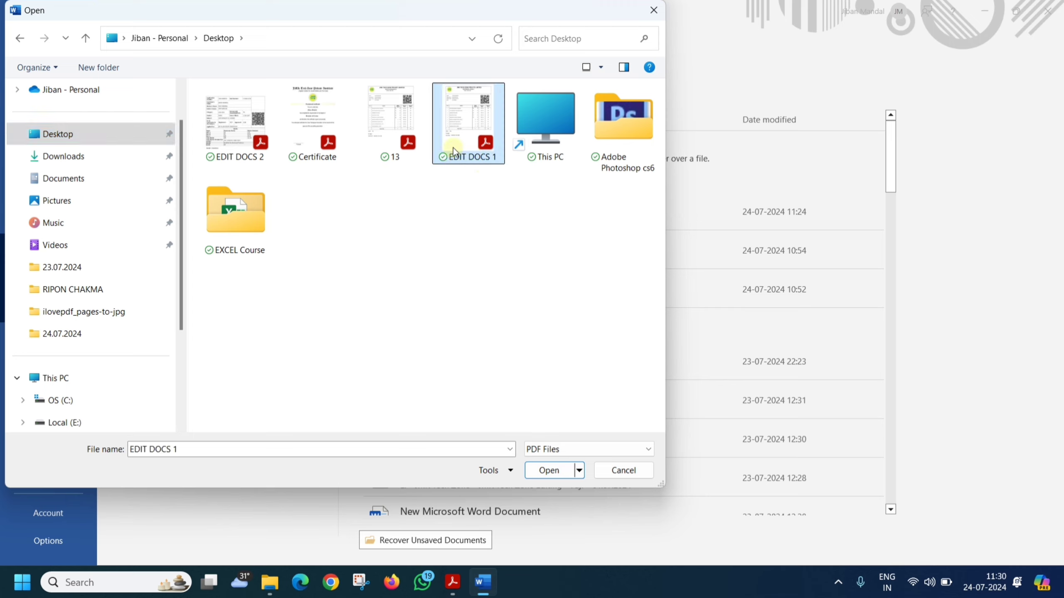
left_click(546, 470)
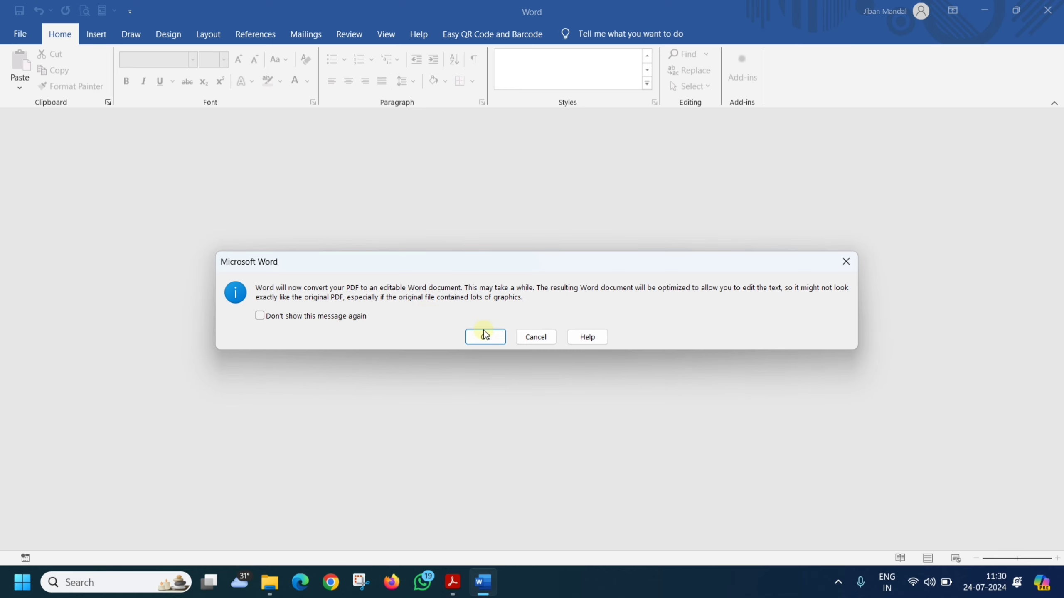
Step: Accept both PDF conversion prompts and enable editing of EDIT DOCS 1
left_click(485, 338)
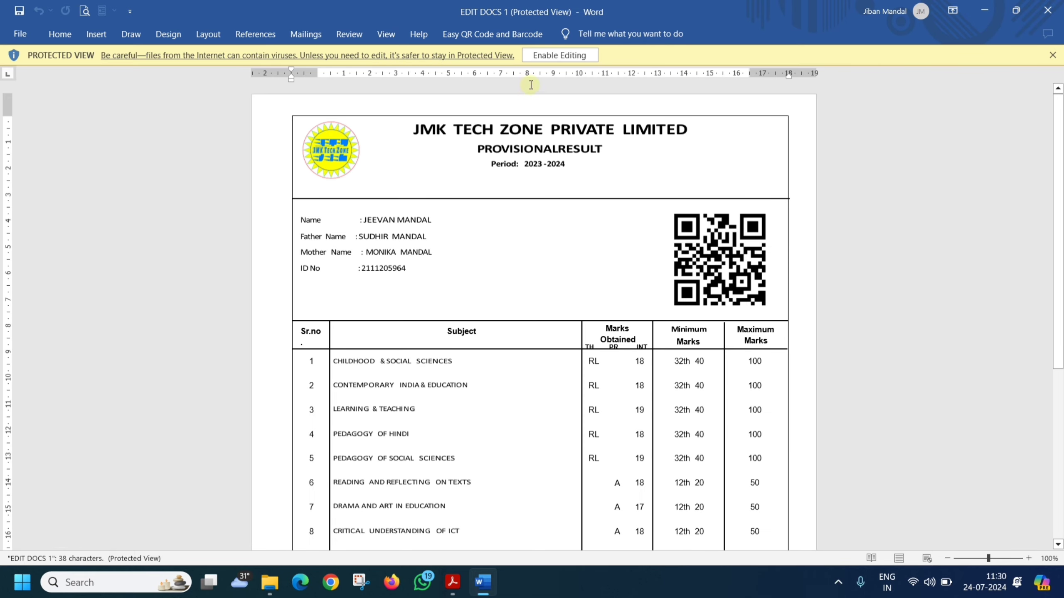
left_click(550, 56)
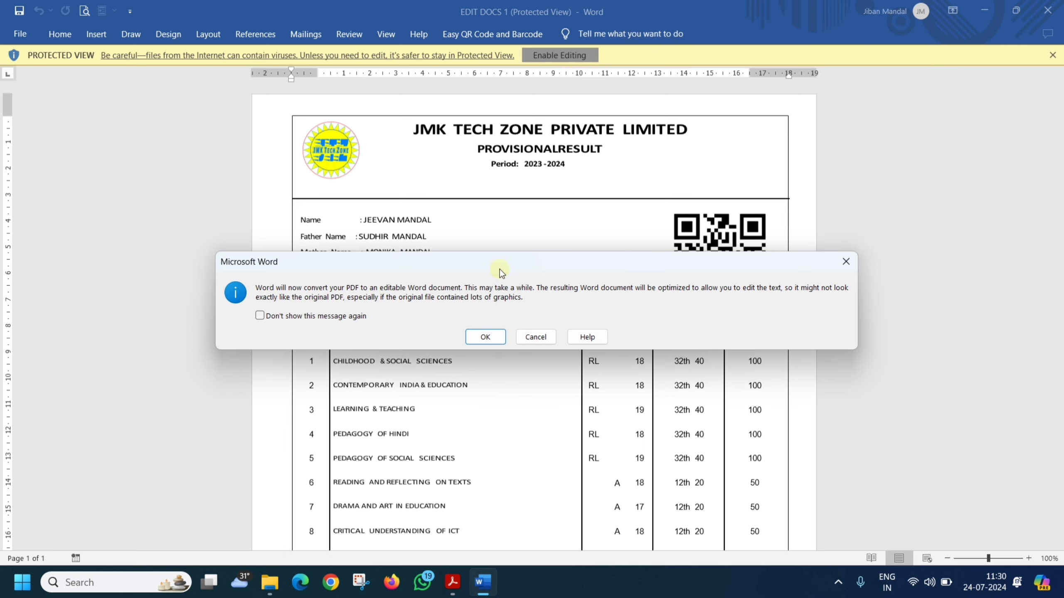
left_click(486, 337)
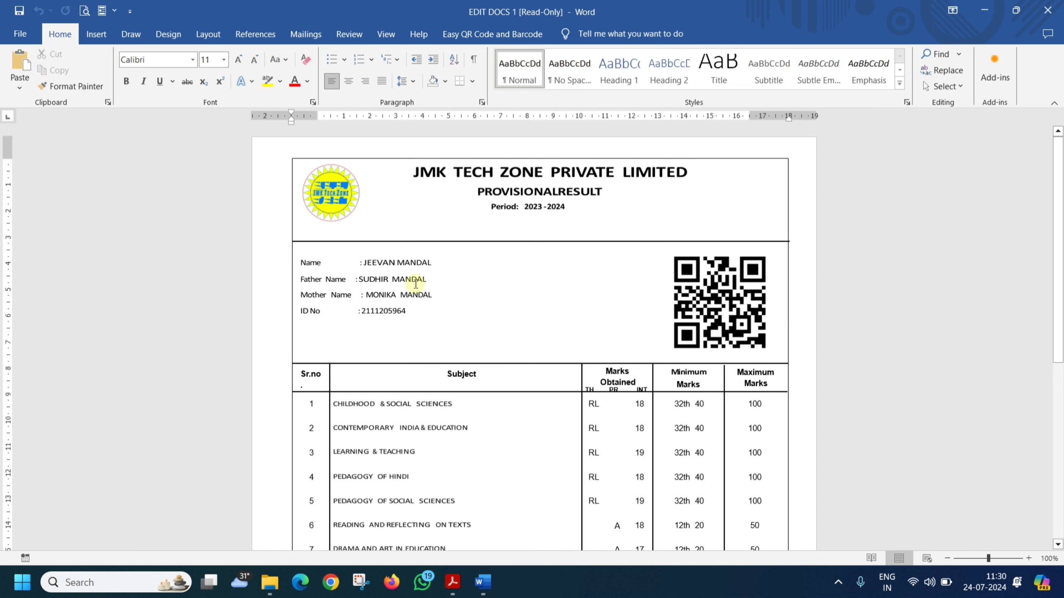
Step: Edit the first row's INT mark text box so it reads 48
left_click(411, 278)
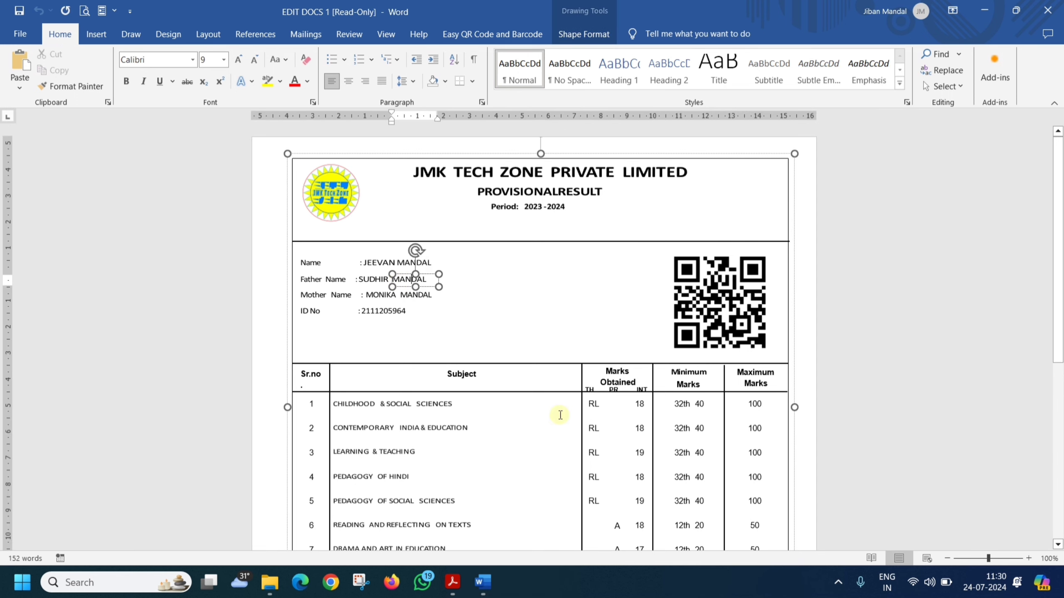
scroll(544, 402, "down", 2)
scroll(576, 383, "down", 2)
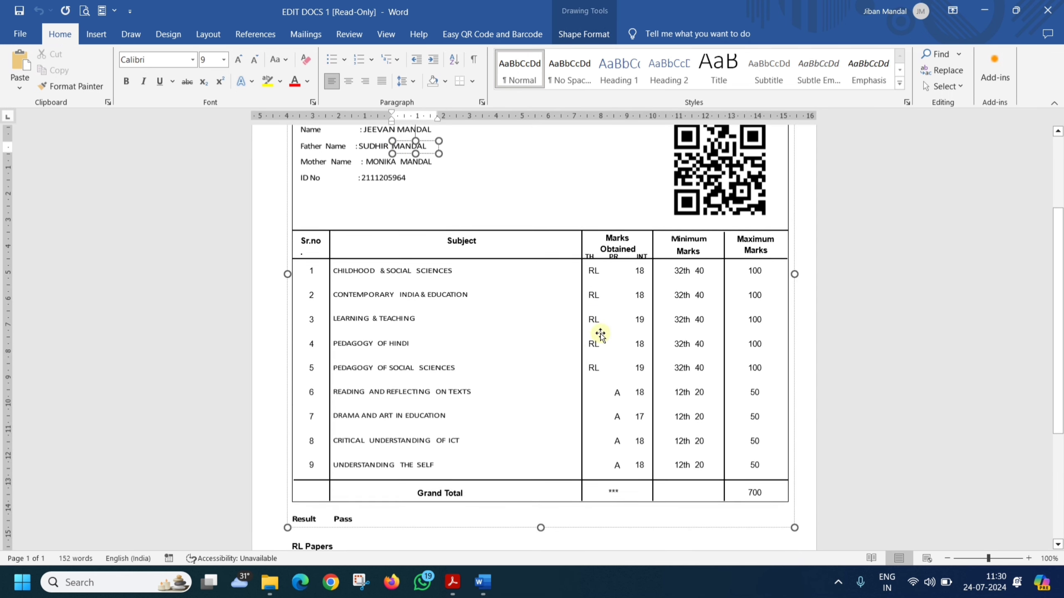
left_click(640, 271)
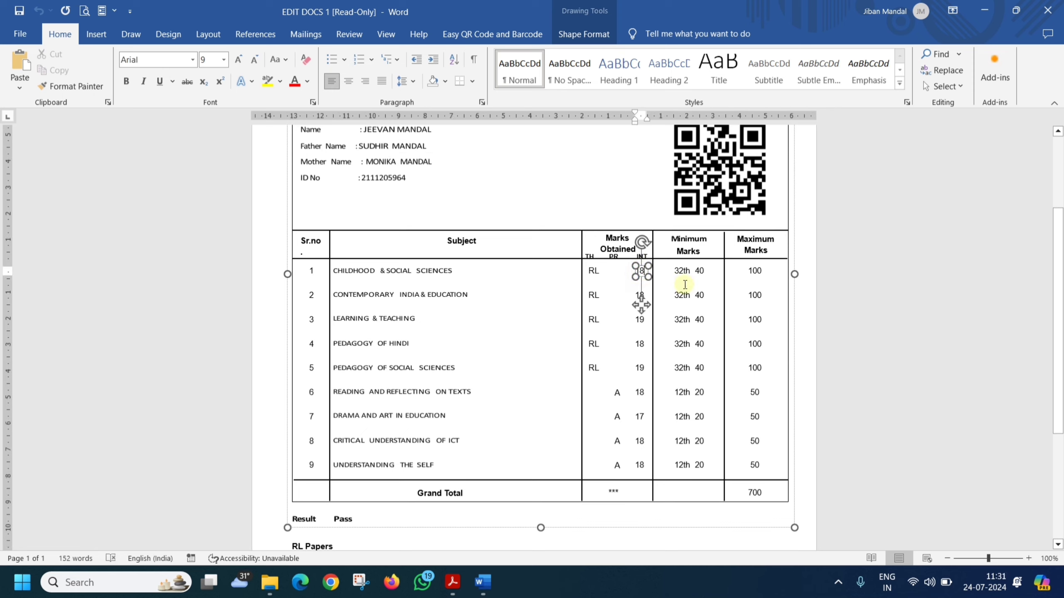
key("BackSpace")
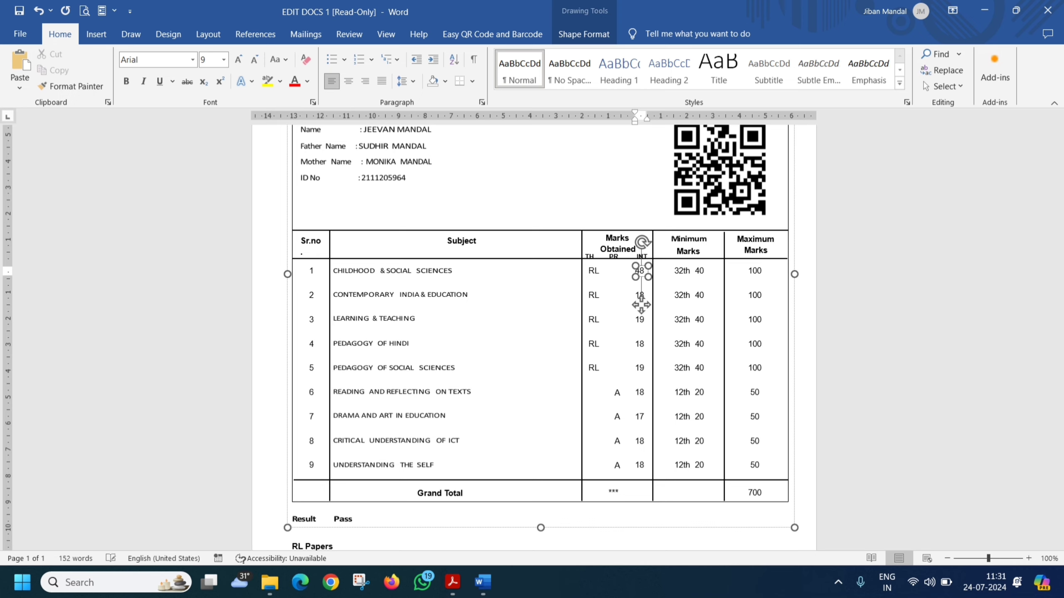
left_click(864, 315)
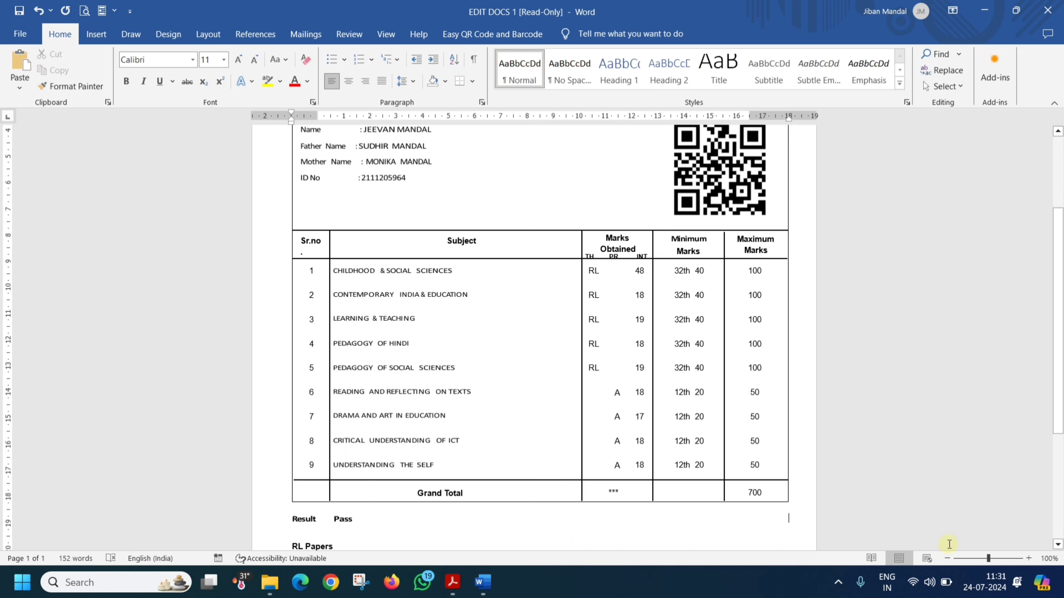
Step: Zoom into the marks table and clear the extra digits from the second row's INT mark
left_click(999, 558)
left_click_drag(1058, 217, 1059, 371)
scroll(603, 300, "up", 3)
scroll(603, 300, "up", 5)
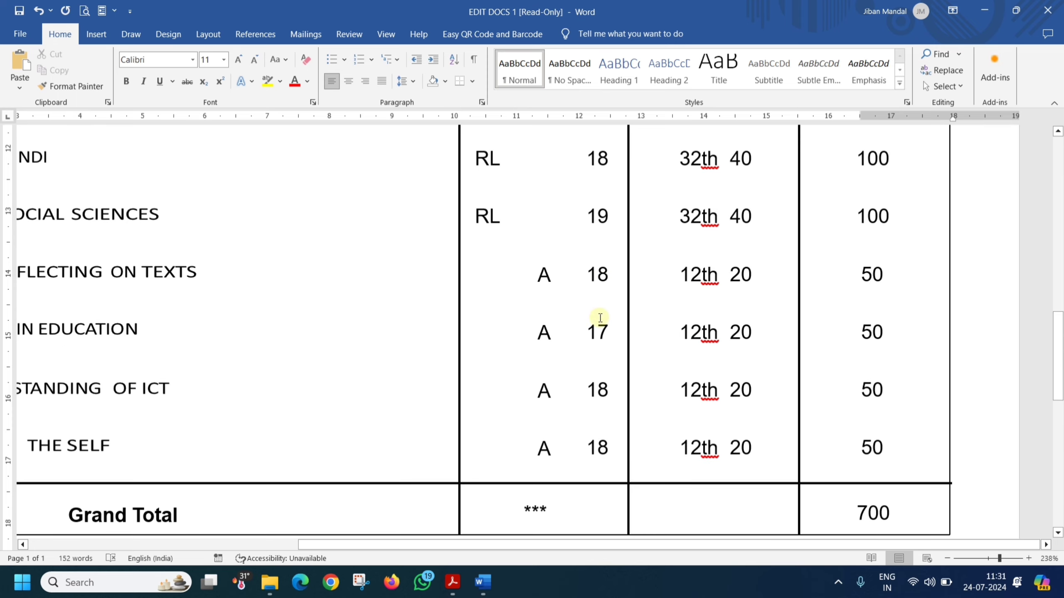
scroll(594, 334, "up", 4)
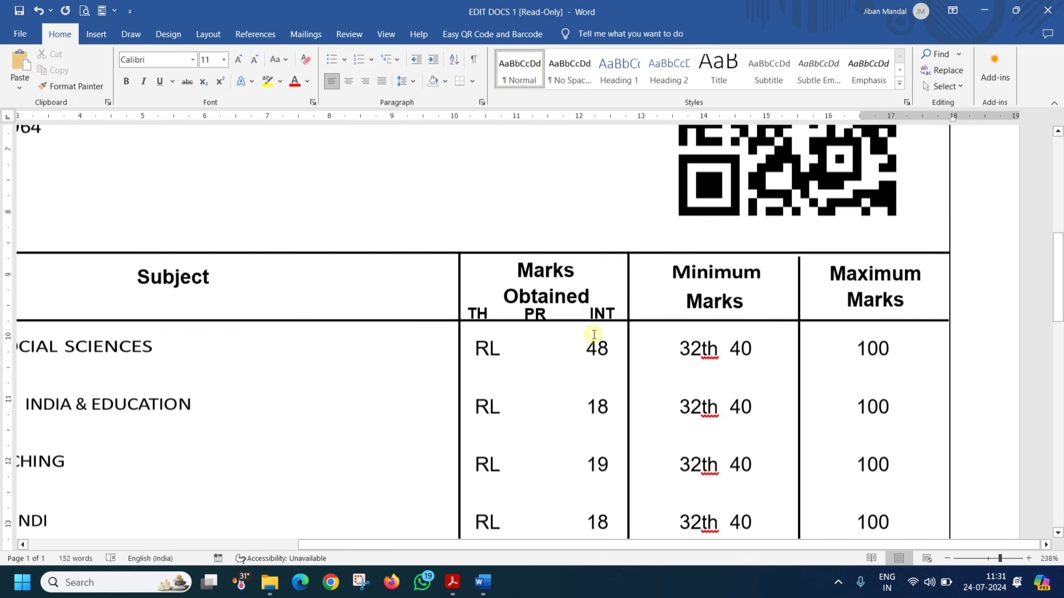
scroll(592, 340, "down", 3)
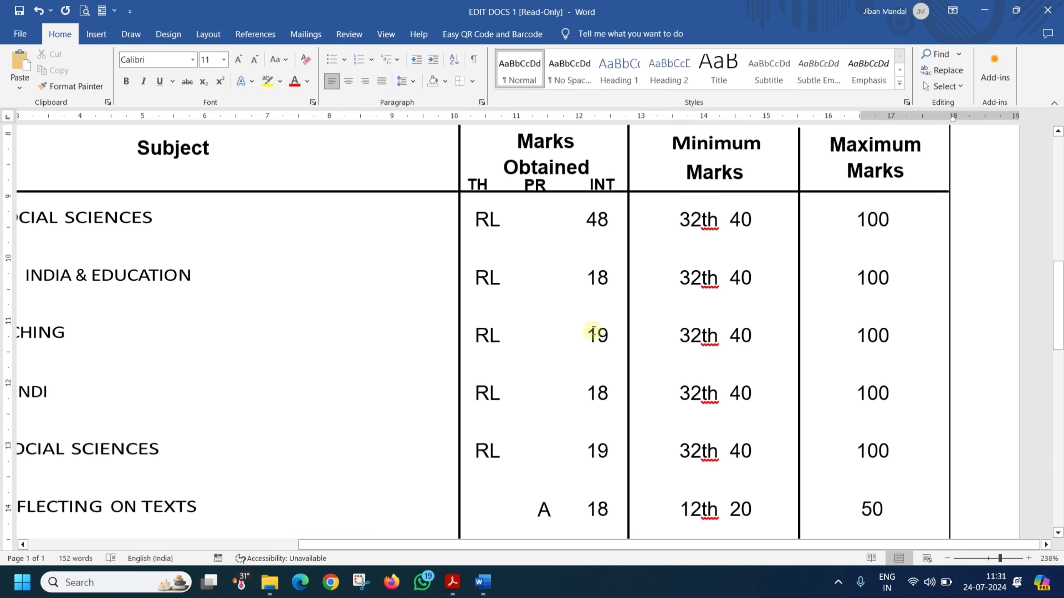
left_click(601, 280)
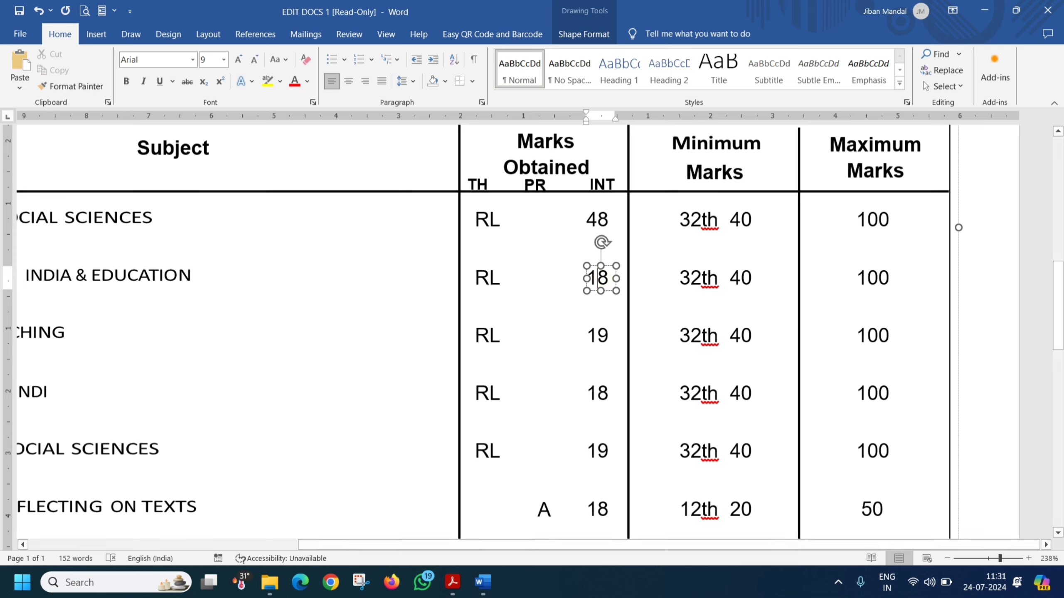
key("BackSpace")
key("BackSpace")
left_click(599, 335)
key("BackSpace")
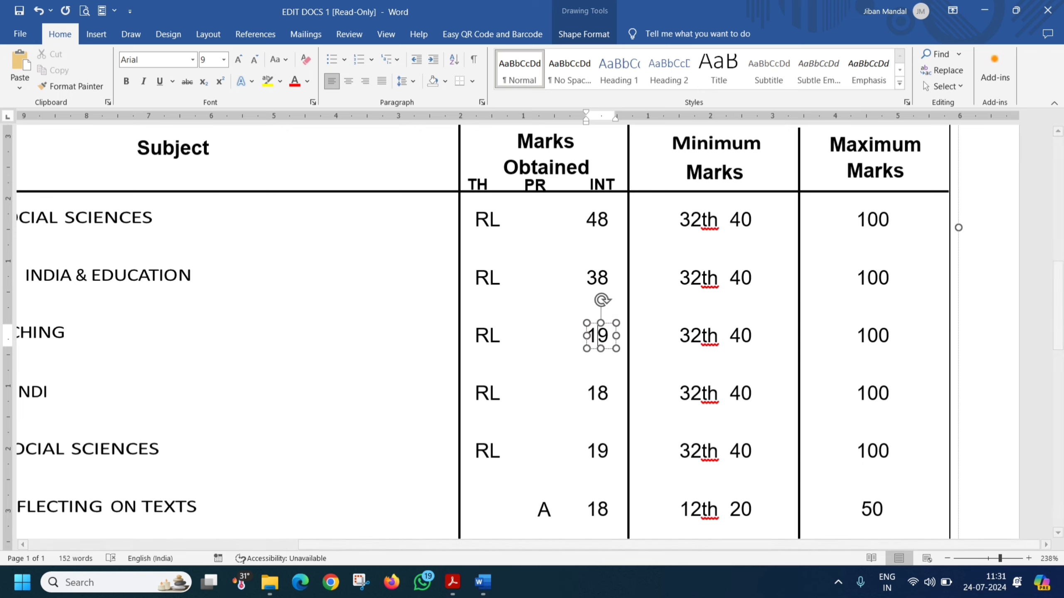
Step: Change the third and fourth subjects' INT marks to 39 and 48
type("3")
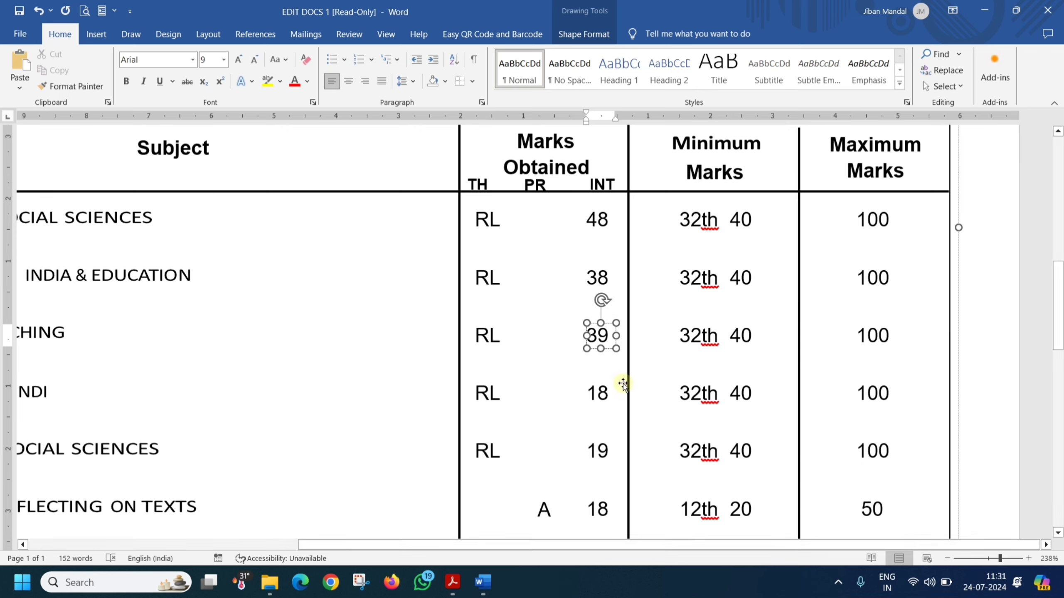
left_click(598, 393)
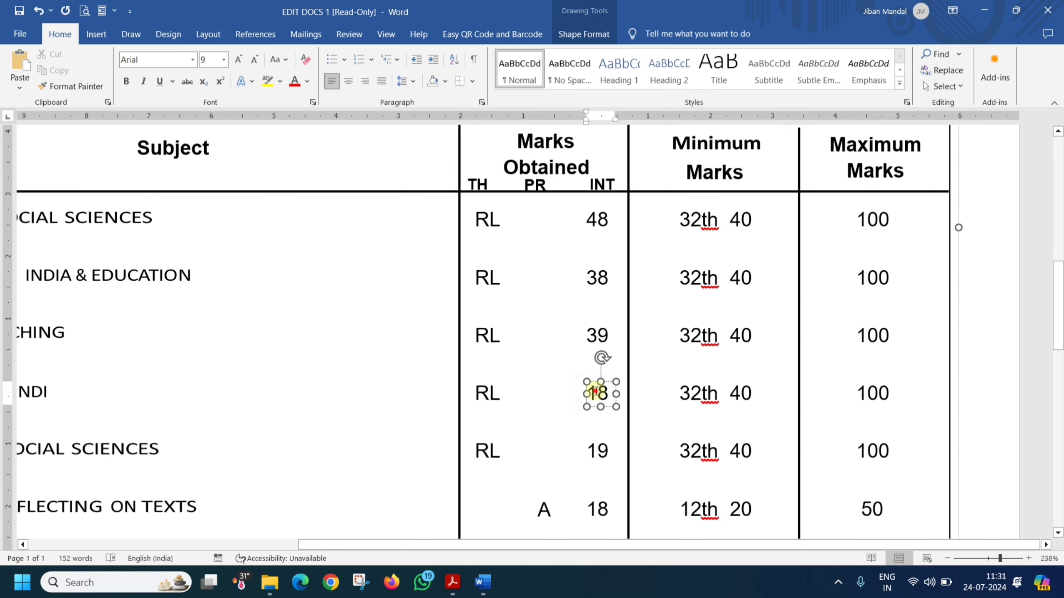
left_click_drag(592, 394, 587, 393)
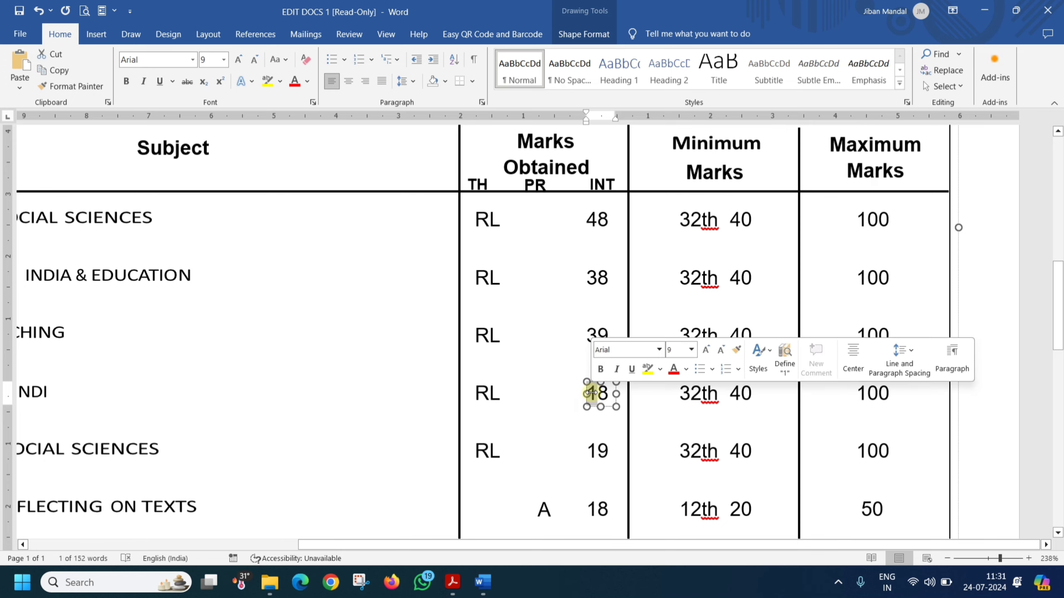
type("4")
left_click(1035, 440)
scroll(374, 447, "down", 5)
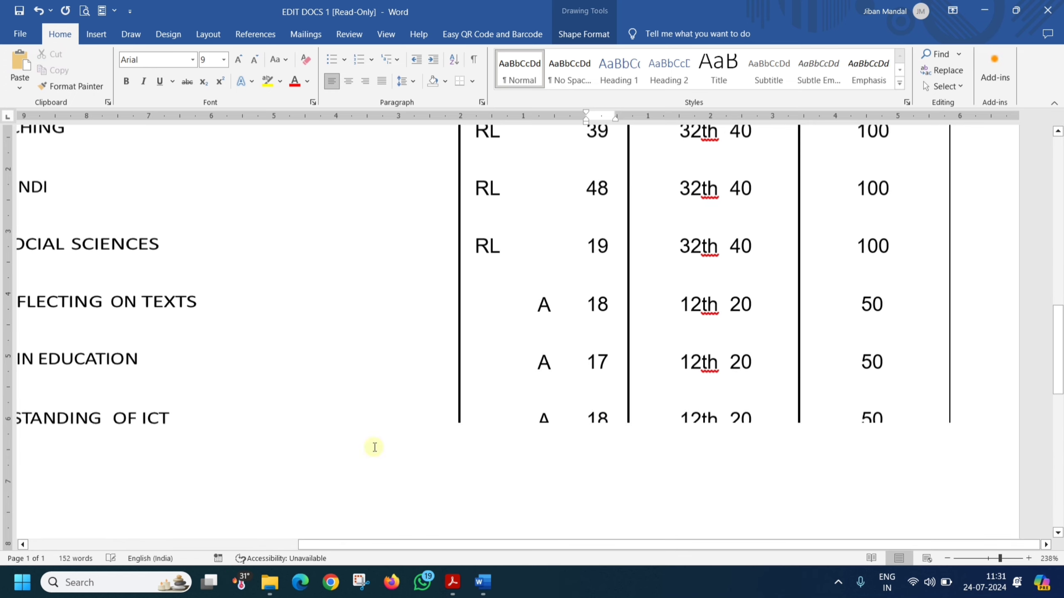
scroll(294, 421, "up", 5)
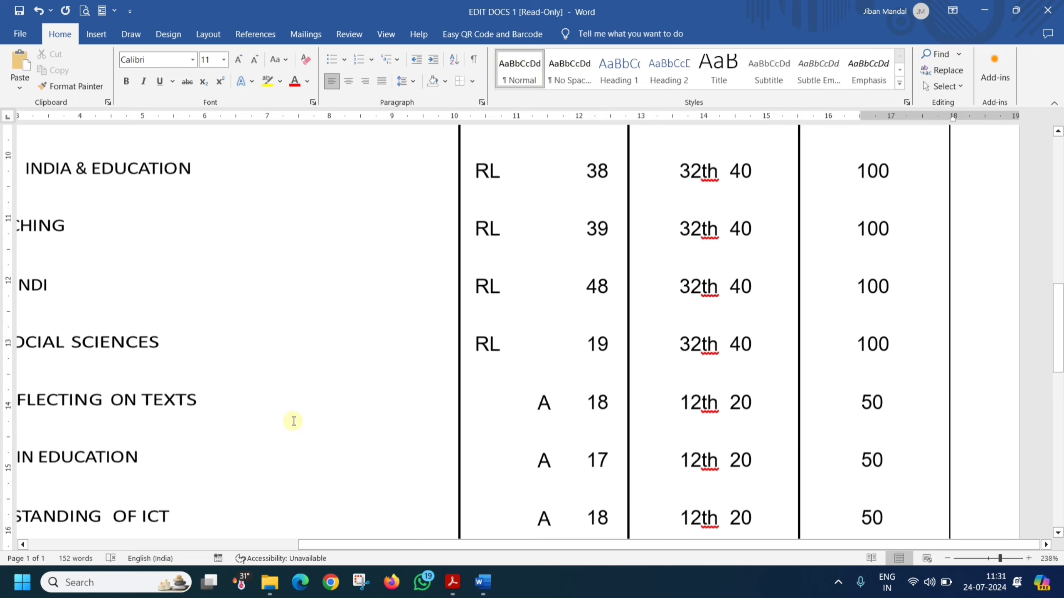
scroll(294, 422, "down", 3)
scroll(352, 444, "up", 4)
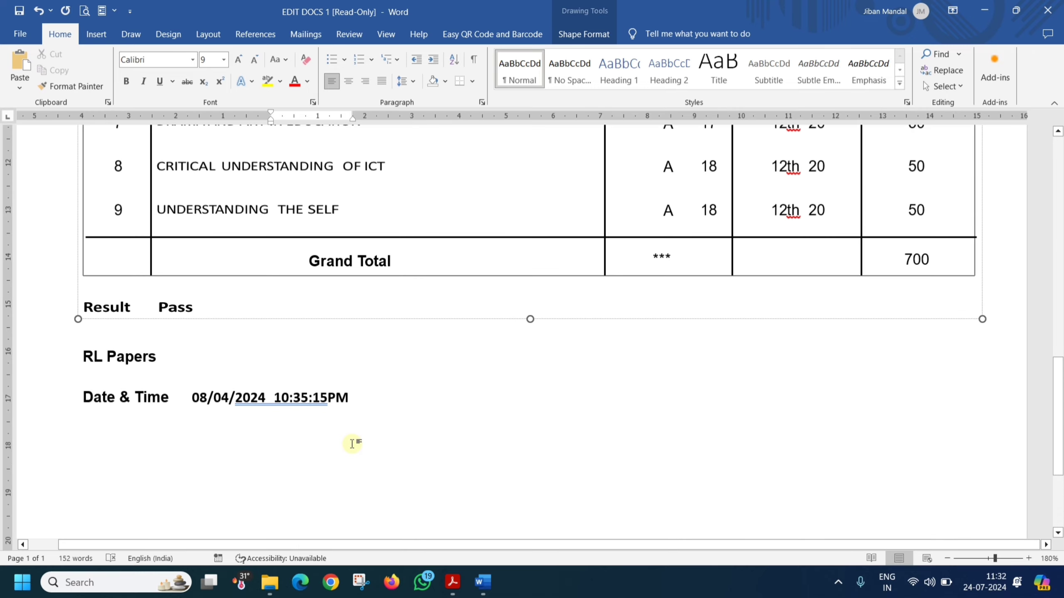
scroll(352, 444, "up", 15)
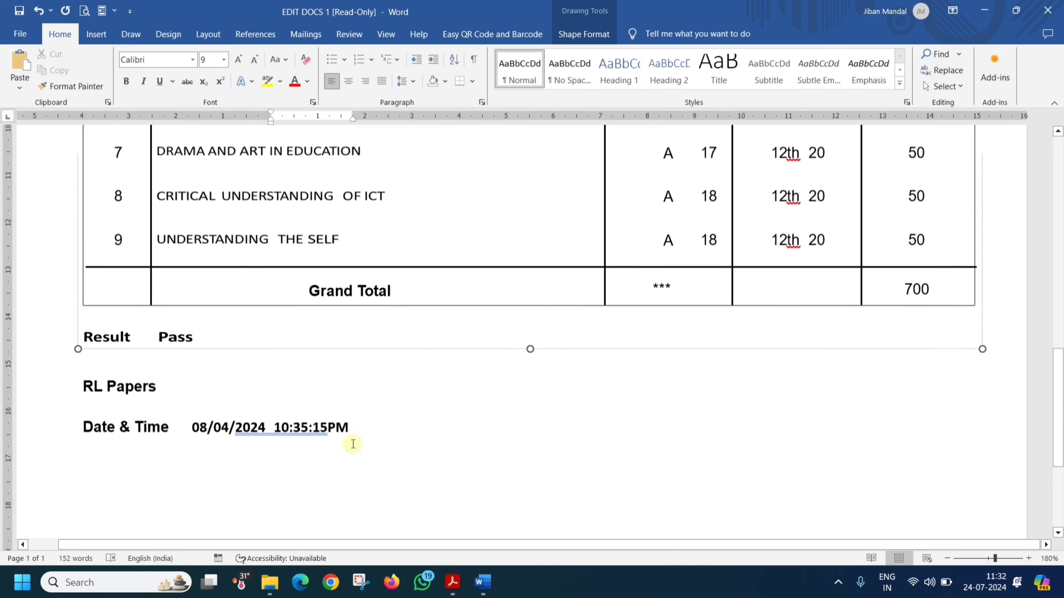
Step: Save a PDF copy to the Desktop, replacing the trailing '1' in the file name with UPDATE
left_click(19, 35)
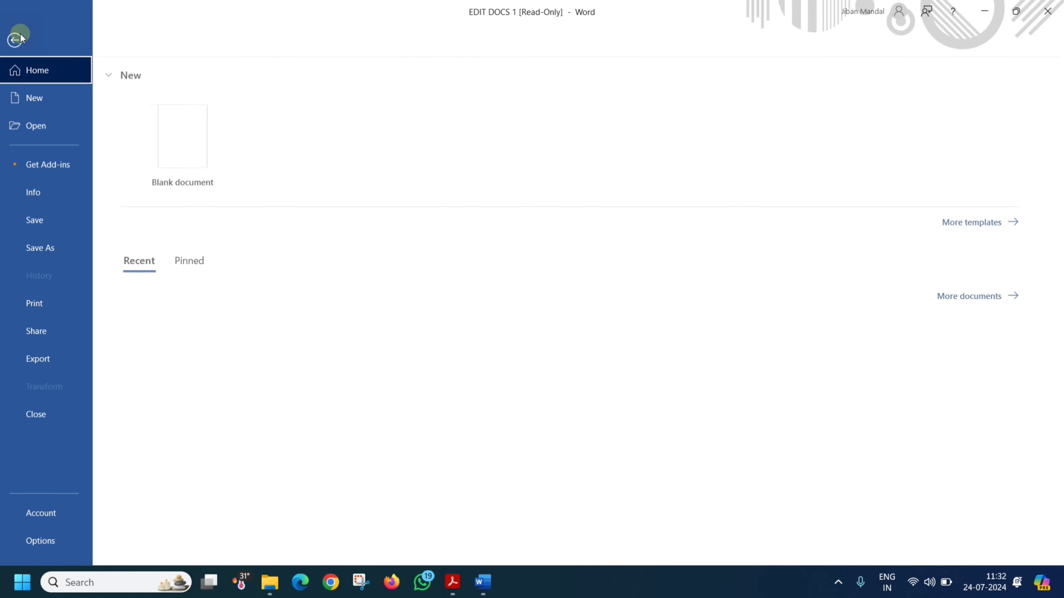
left_click(53, 249)
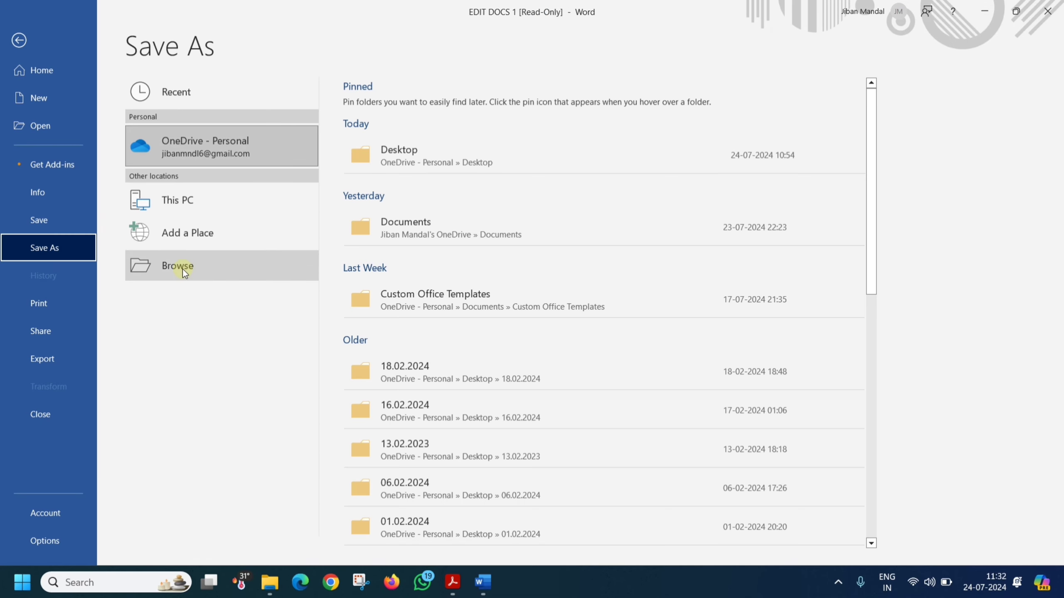
left_click(184, 269)
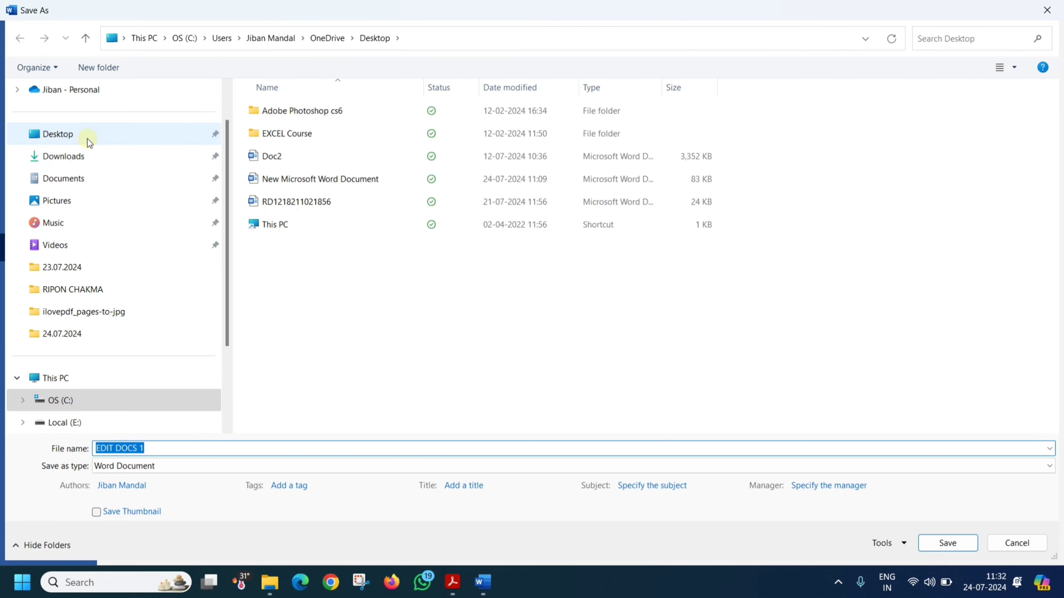
left_click(76, 141)
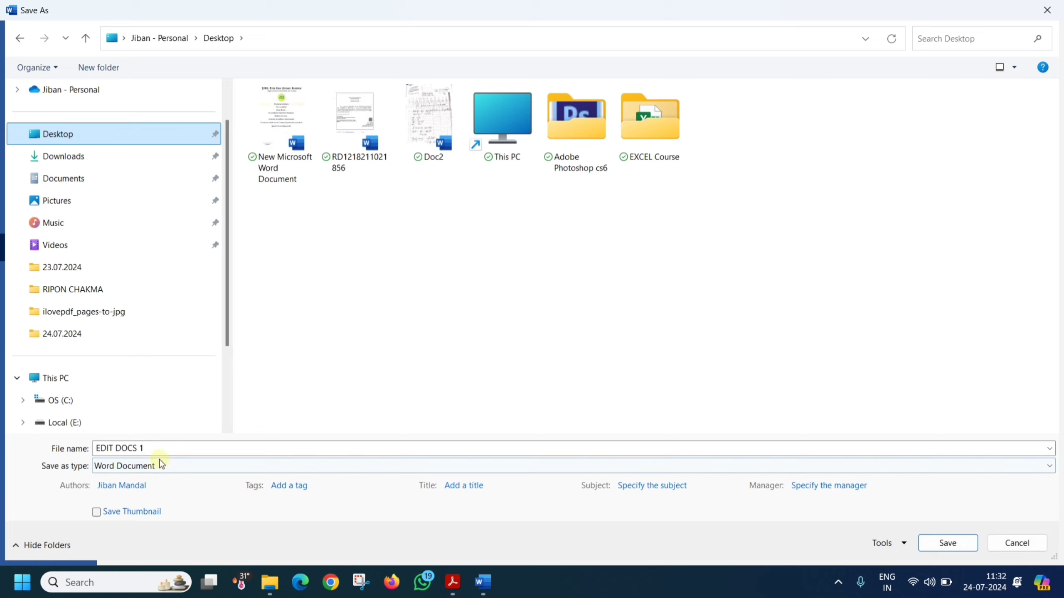
left_click(147, 448)
left_click(145, 448)
key("BackSpace")
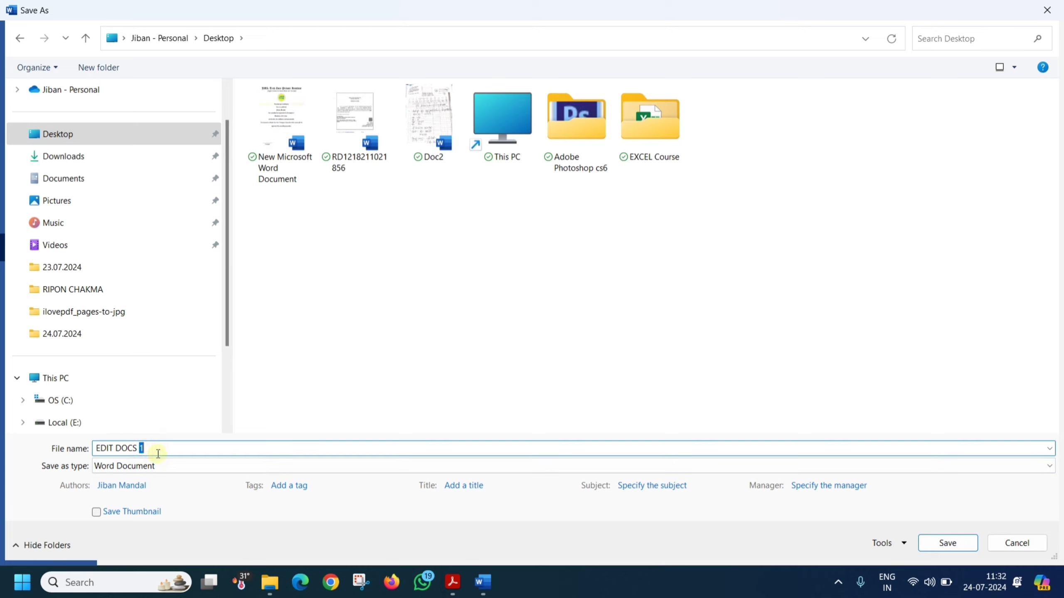
type("UPDATE")
left_click(117, 467)
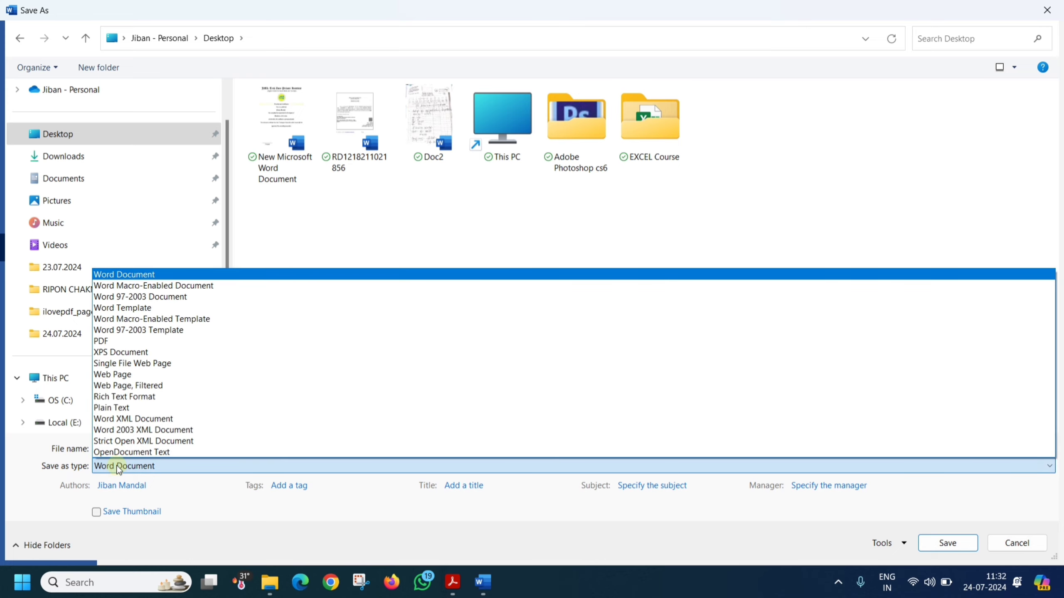
left_click(116, 344)
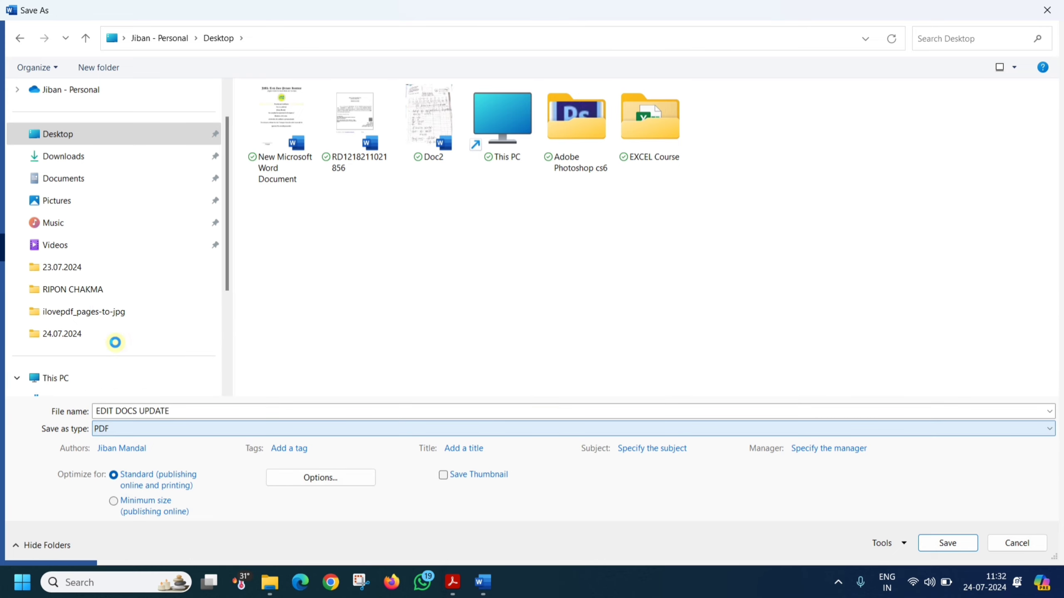
left_click(941, 545)
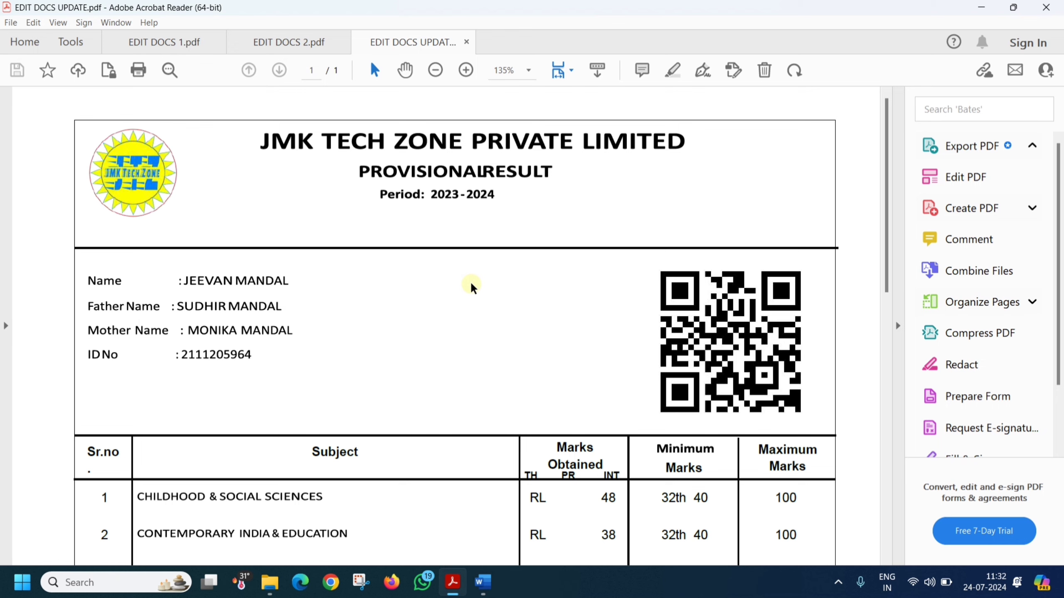
Step: Check the marks 48, 38, 39 and 48 in the EDIT DOCS UPDATE PDF
scroll(400, 353, "down", 10)
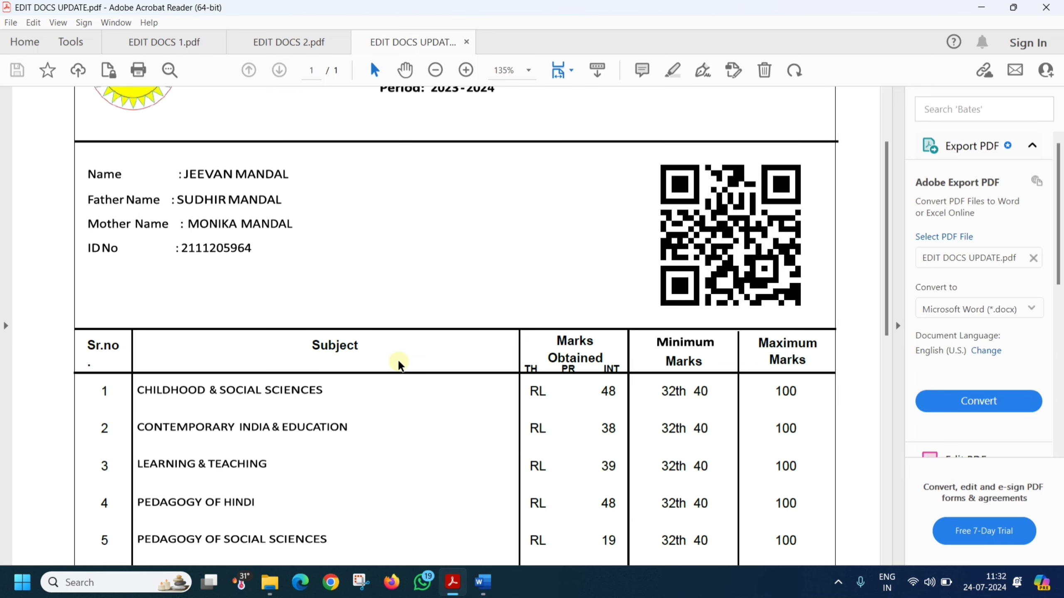
scroll(591, 239, "down", 1)
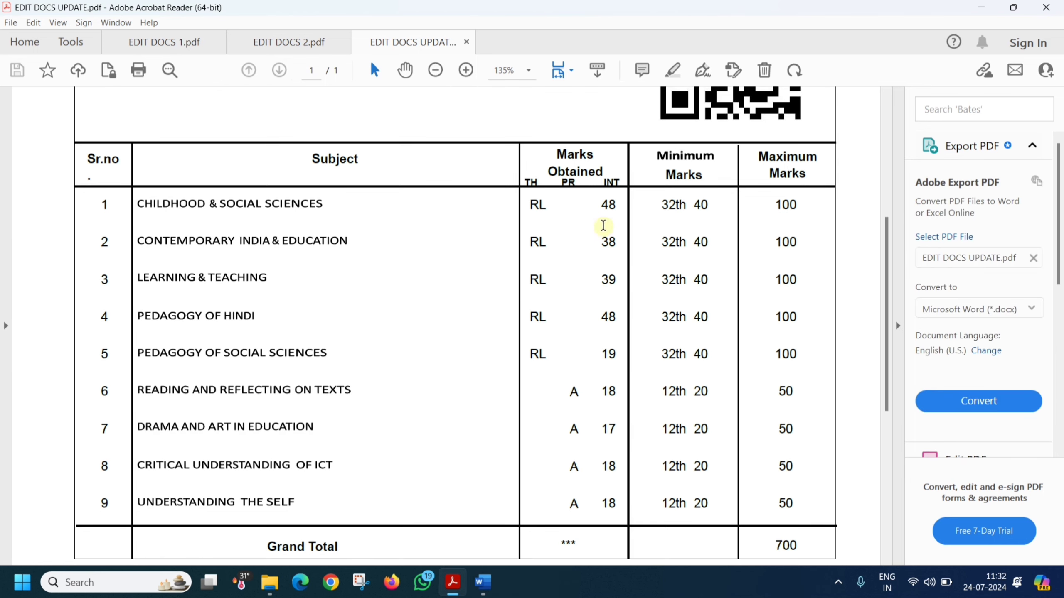
double_click(606, 205)
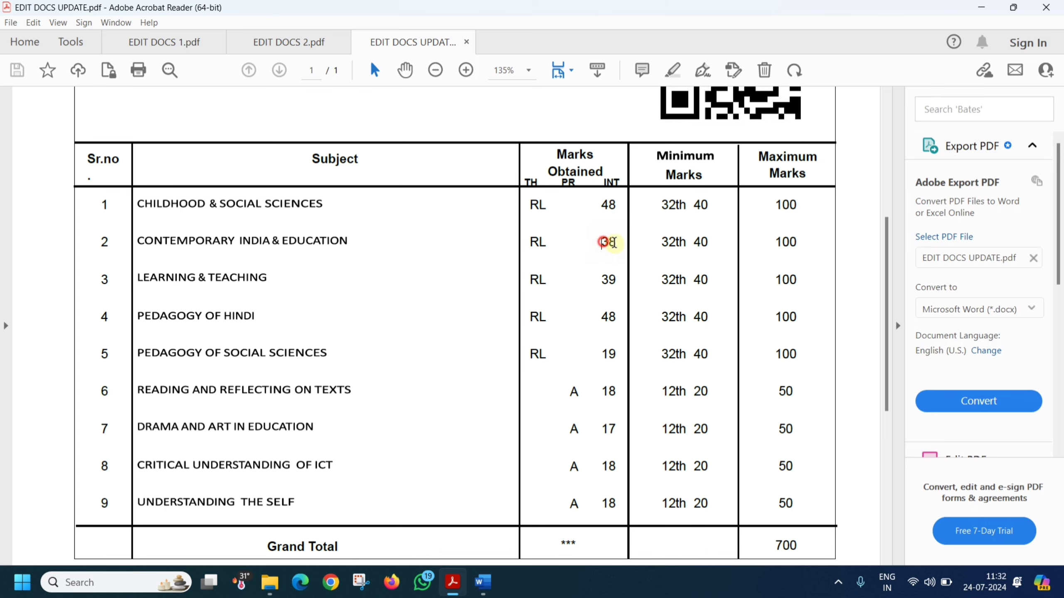
double_click(607, 242)
double_click(605, 280)
double_click(607, 317)
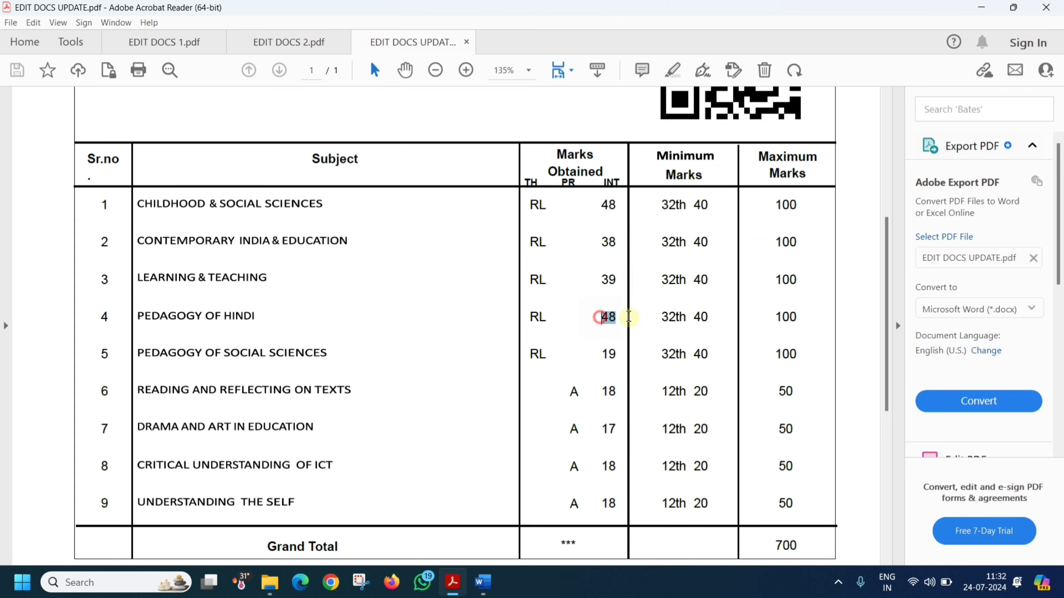
scroll(332, 353, "down", 1)
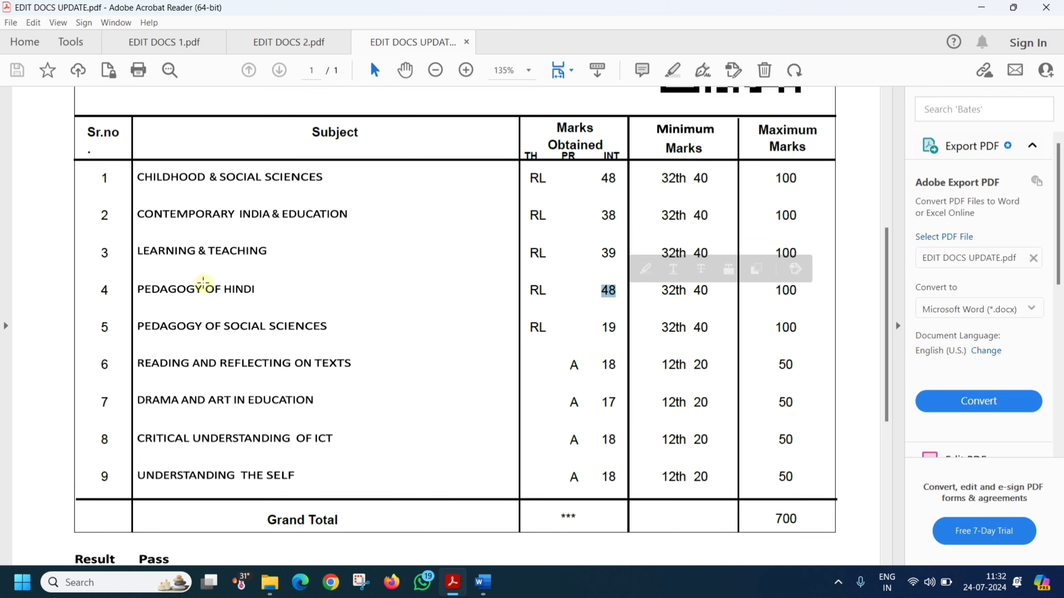
left_click(602, 327)
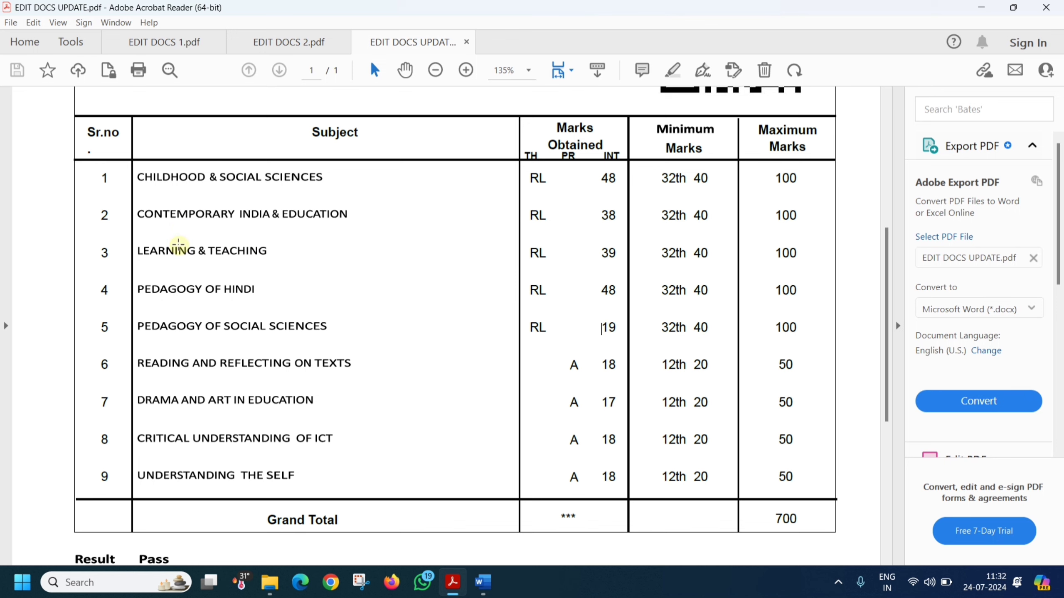
scroll(570, 323, "up", 10)
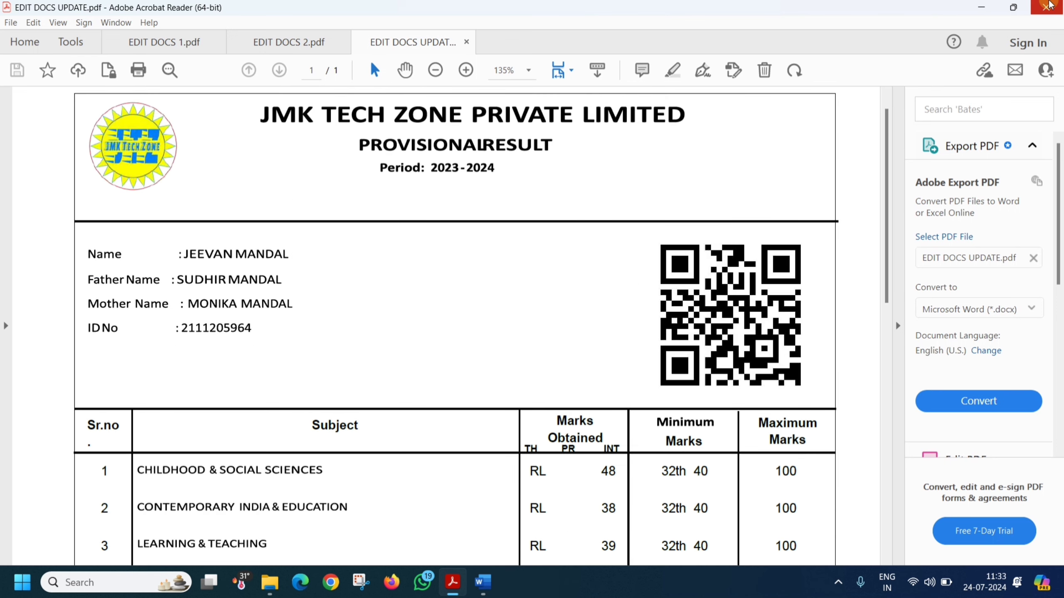
Step: Close all Acrobat tabs, then close Word without saving changes
left_click(1046, 8)
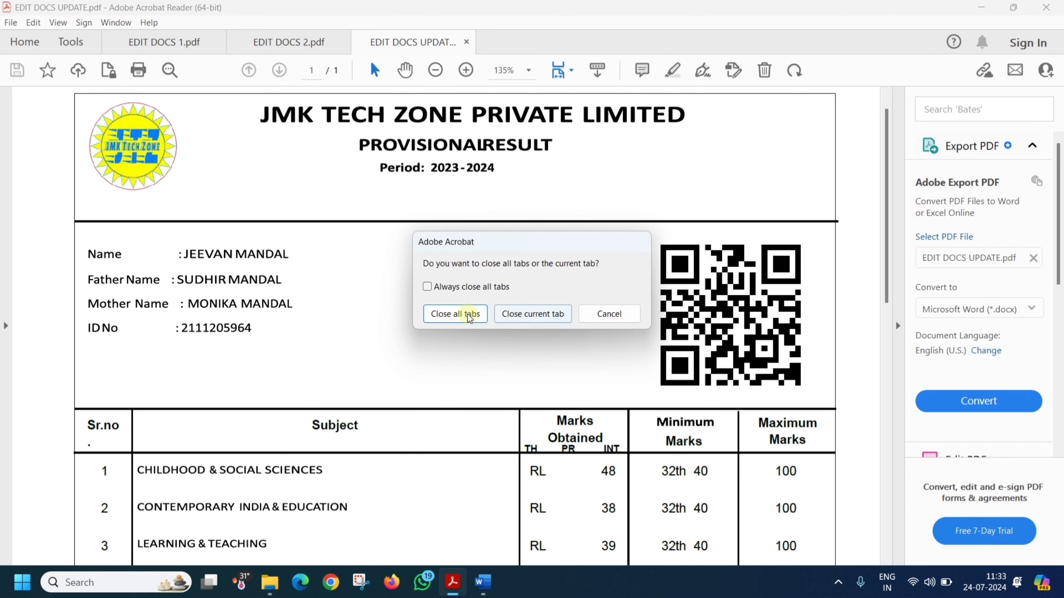
left_click(454, 315)
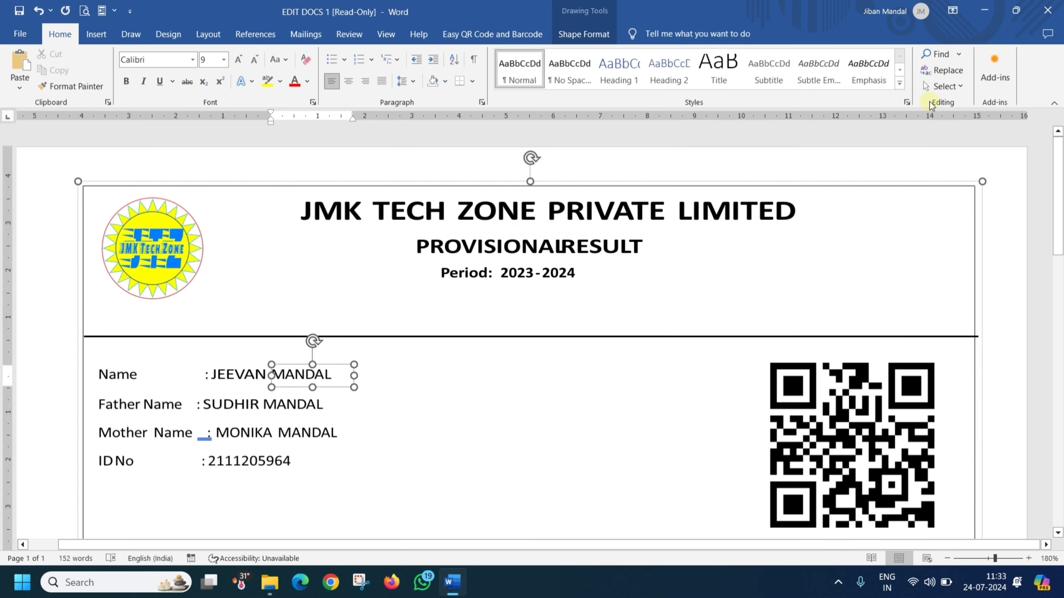
left_click(1047, 10)
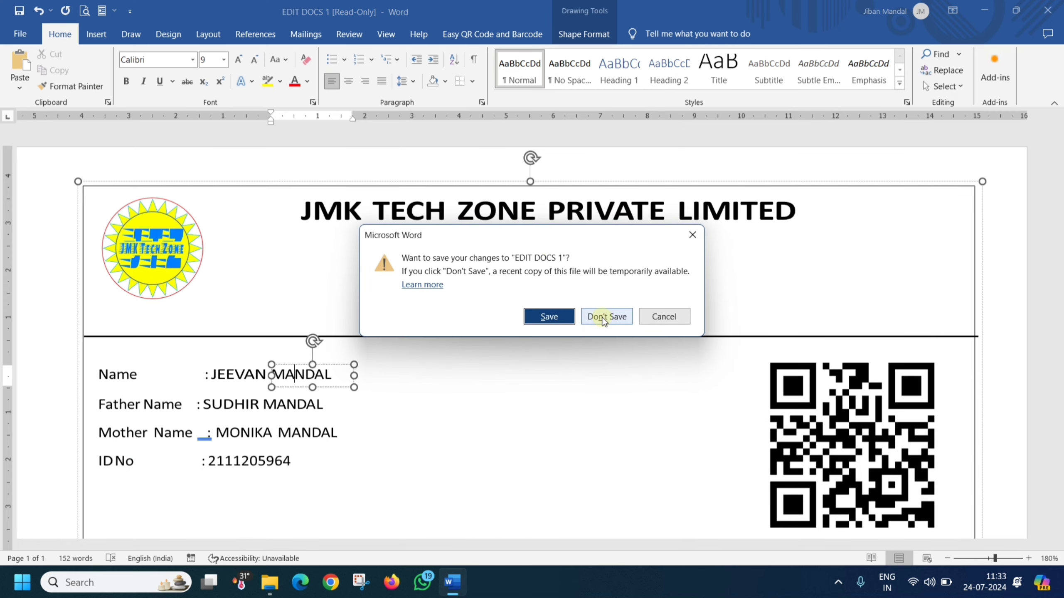
left_click(603, 319)
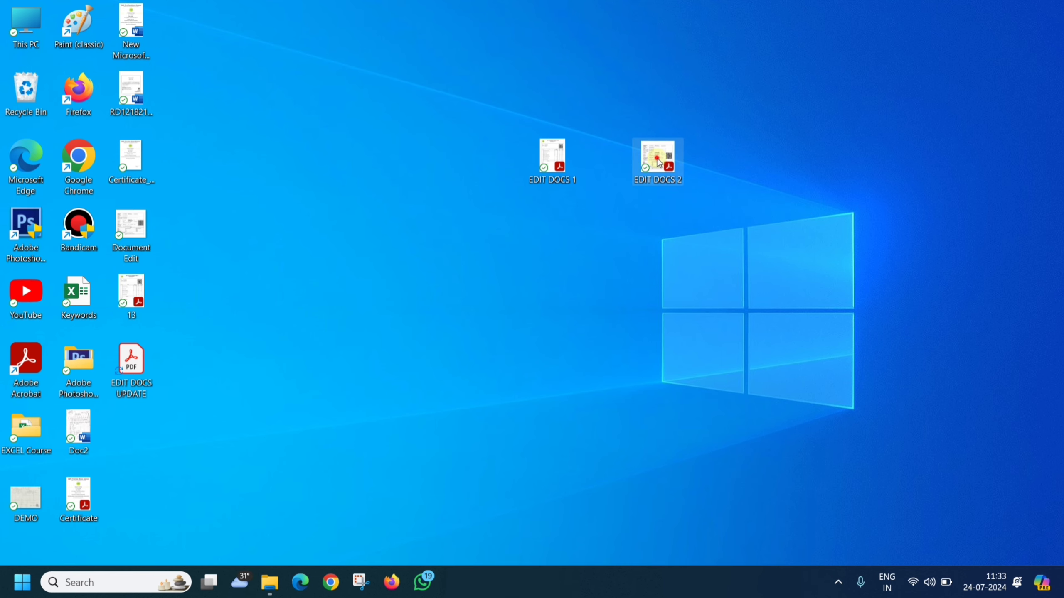
Step: Reopen EDIT DOCS 2.pdf and copy its result sheet page as an image
double_click(658, 161)
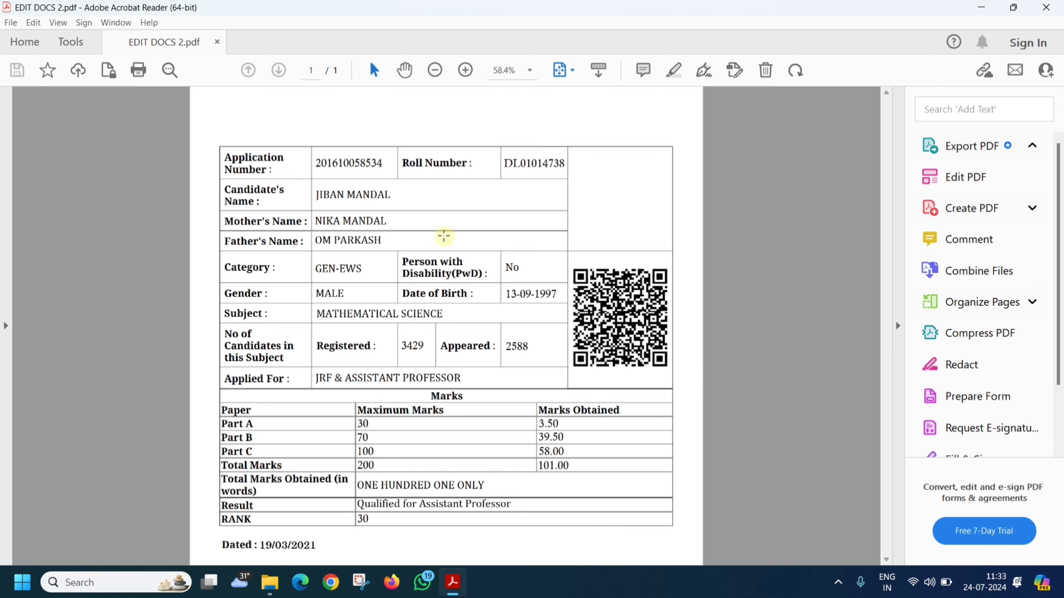
left_click(456, 248)
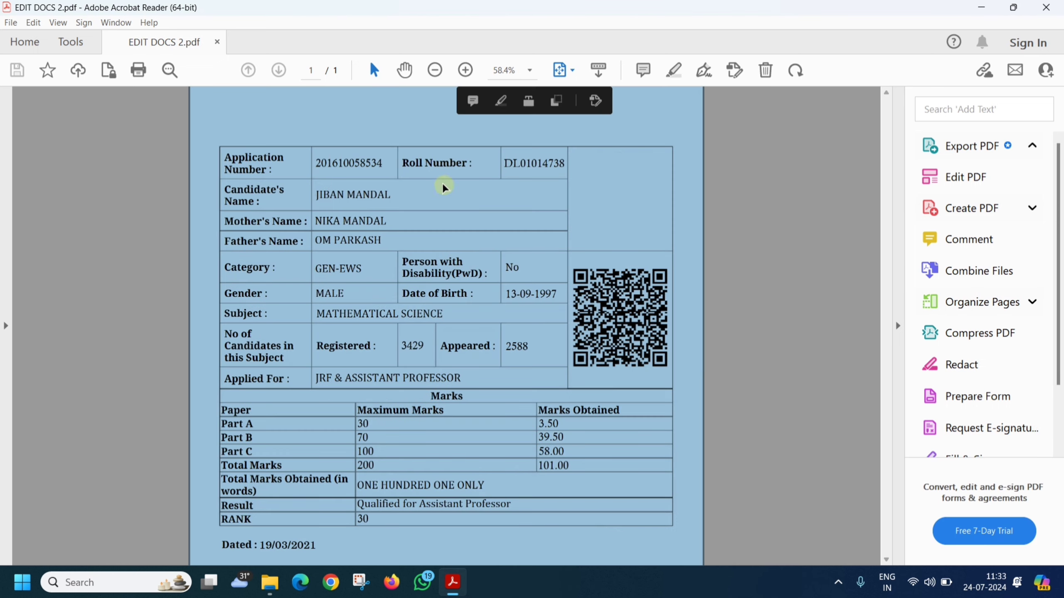
right_click(454, 233)
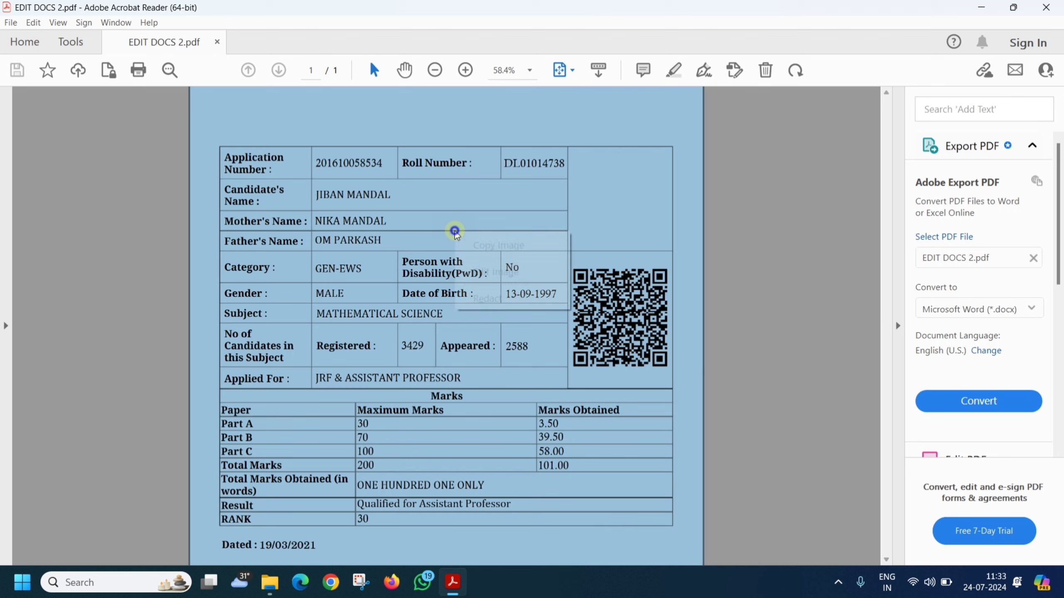
left_click(507, 248)
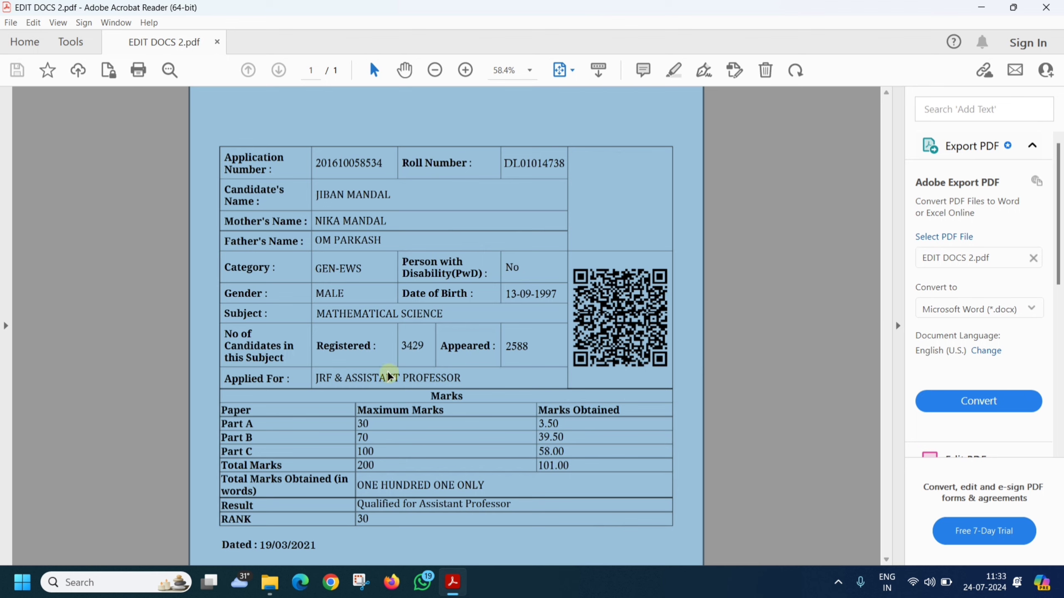
left_click(22, 587)
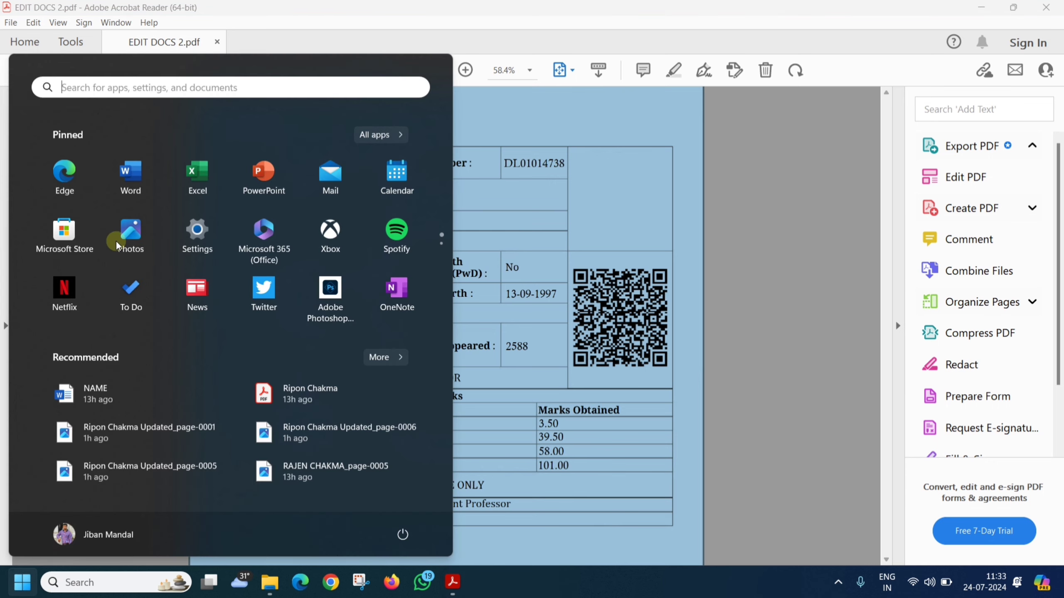
Step: Open a blank Word document at 110% zoom and paste the copied certificate image
left_click(131, 181)
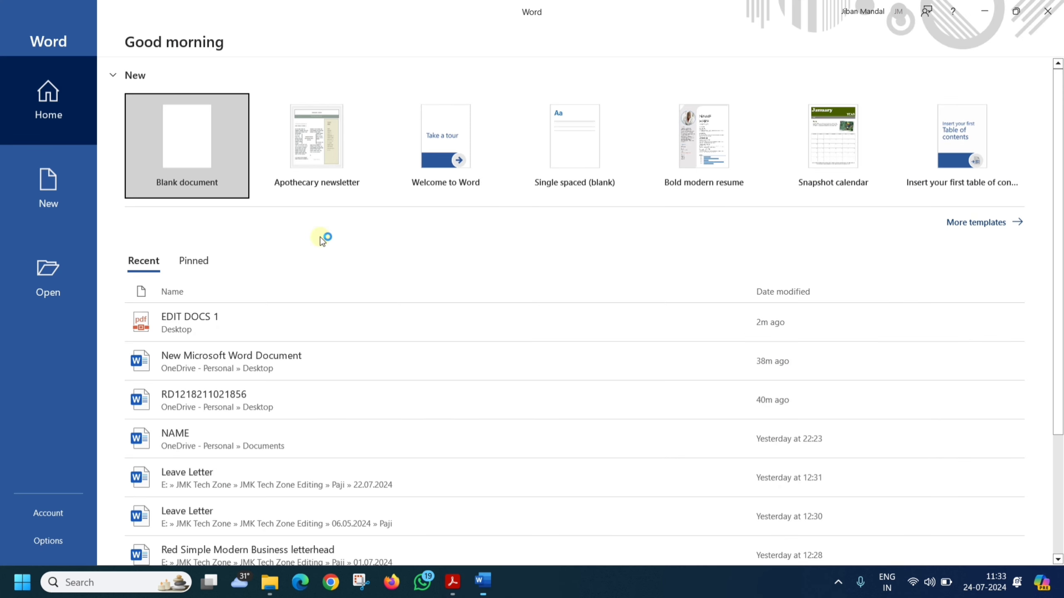
left_click(197, 160)
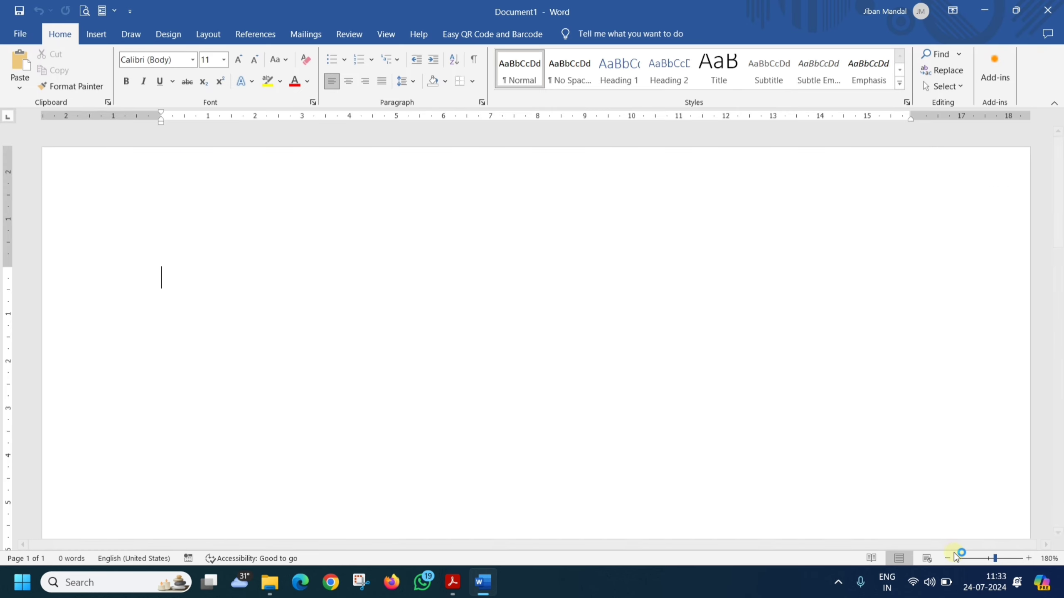
left_click(947, 559)
left_click(948, 558)
left_click(948, 558)
left_click(948, 559)
left_click(947, 558)
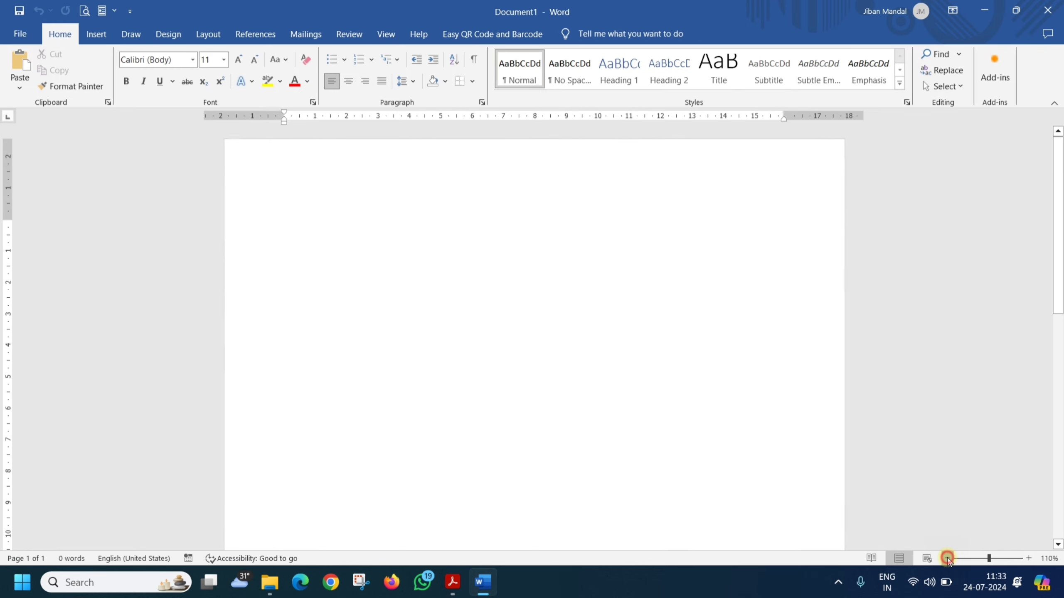
left_click(947, 558)
left_click(948, 559)
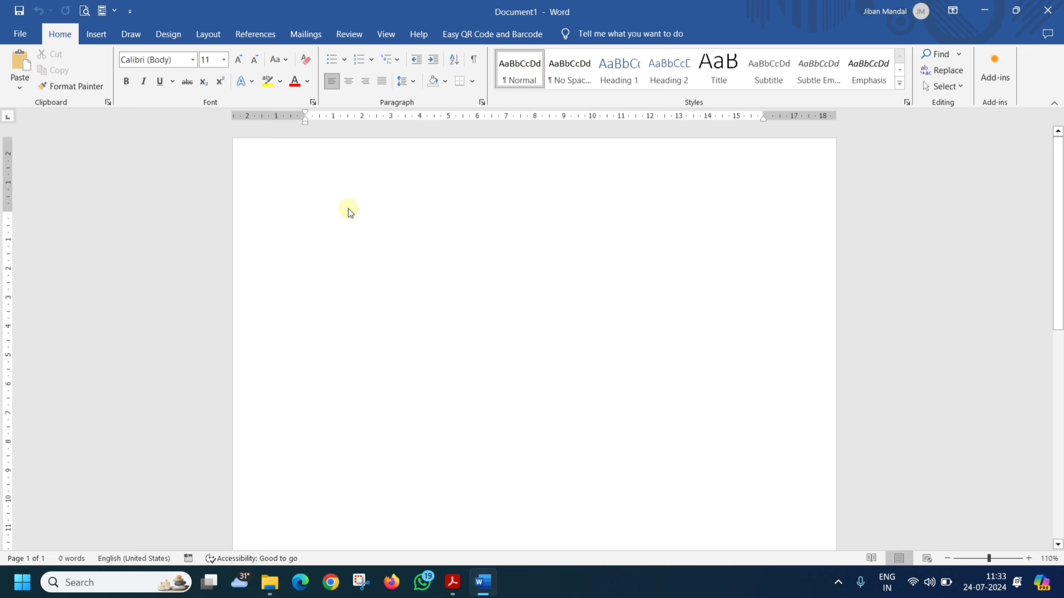
key("ctrl+v")
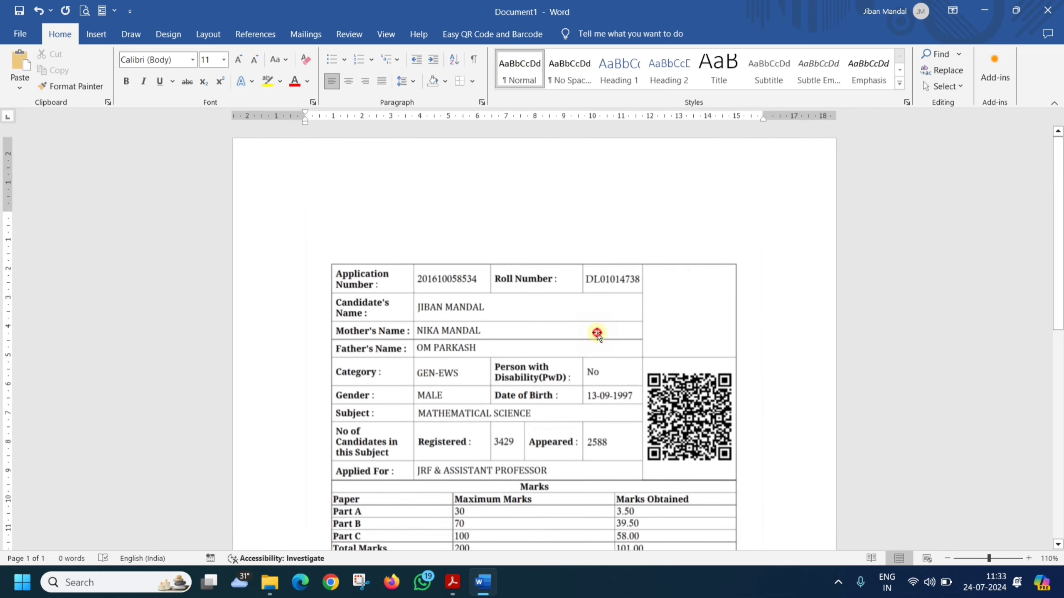
Step: Set the pasted picture's text wrapping to In Front of Text
left_click(597, 333)
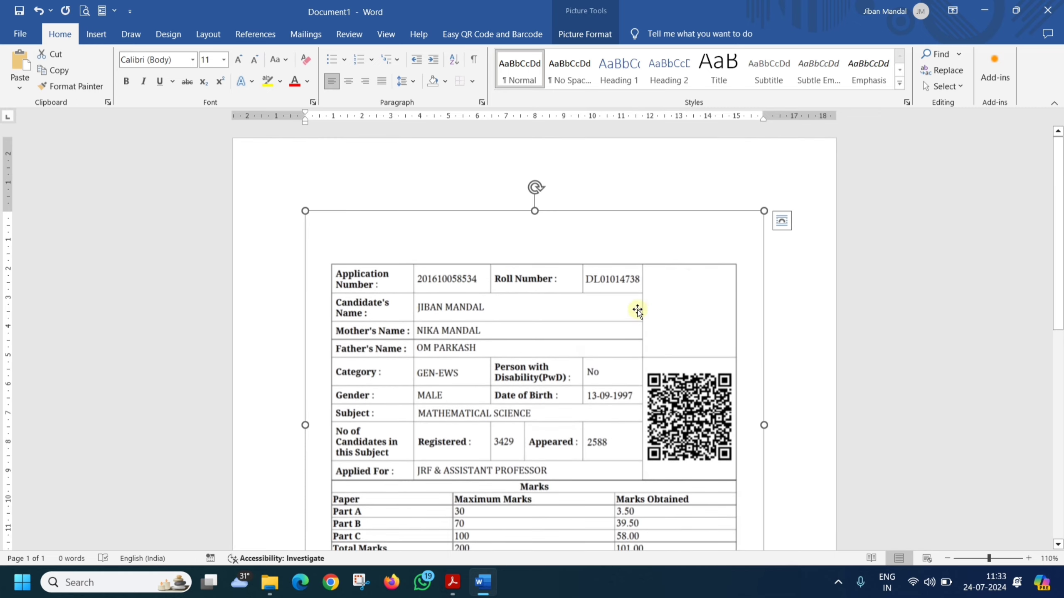
left_click(782, 222)
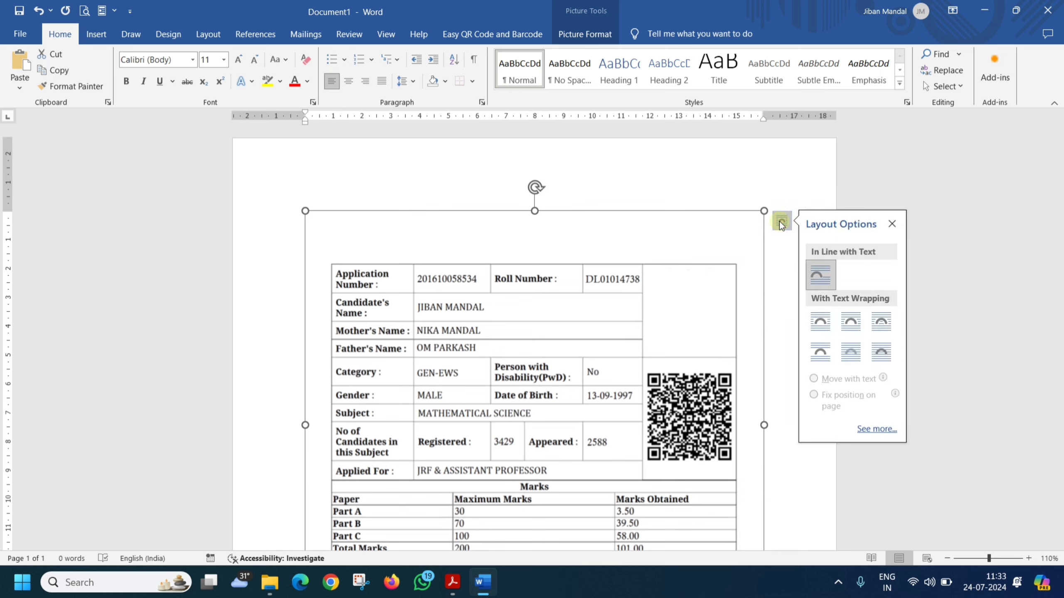
left_click(884, 356)
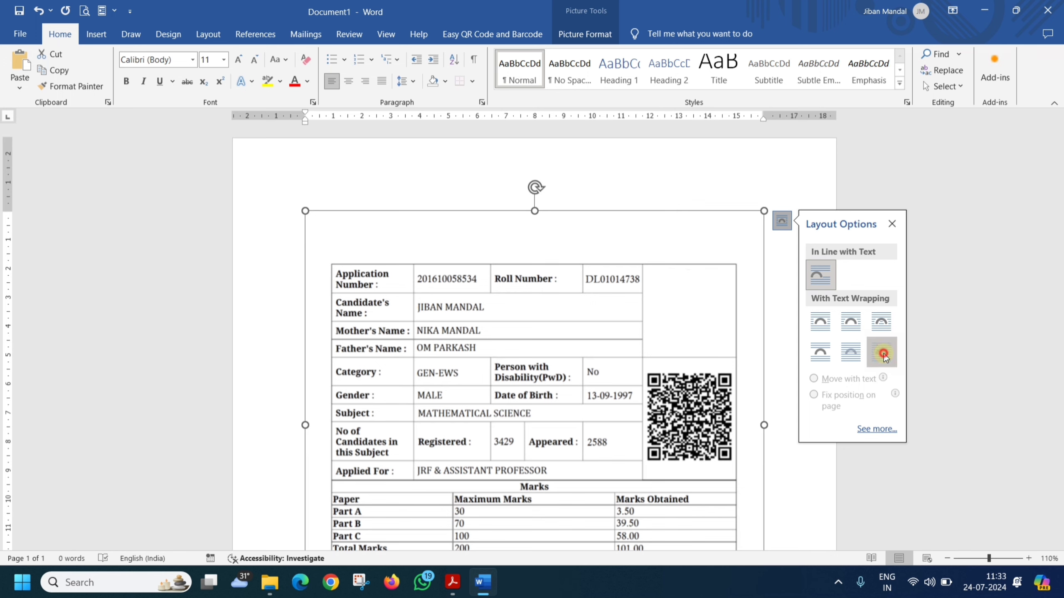
left_click(661, 184)
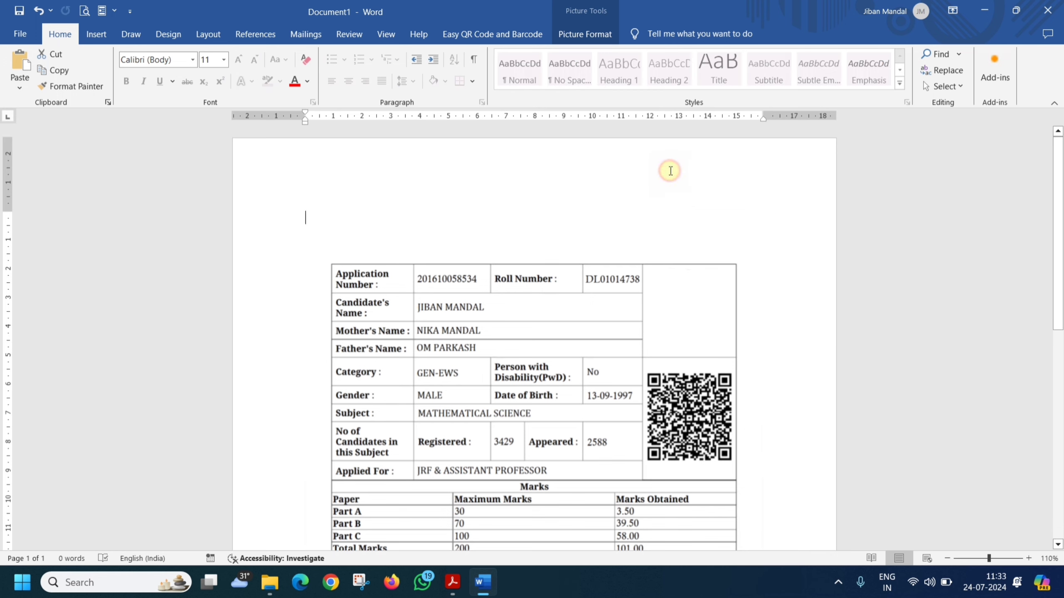
Step: Move the picture up and left, then enlarge it to span the page width
left_click_drag(491, 350, 419, 277)
scroll(607, 461, "down", 10)
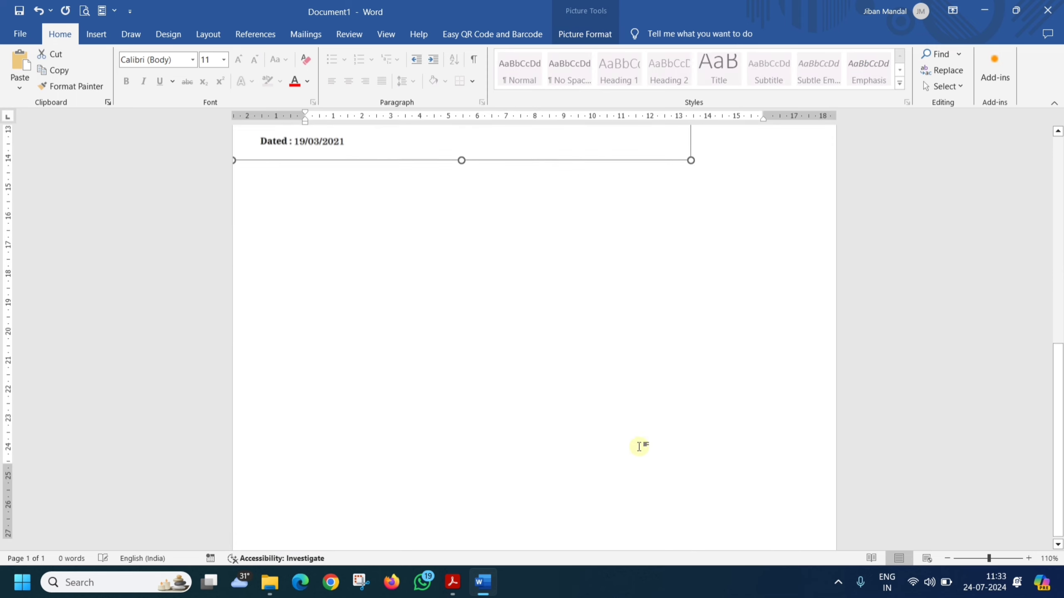
scroll(693, 250, "up", 5)
left_click_drag(691, 256, 677, 345)
scroll(677, 345, "up", 6)
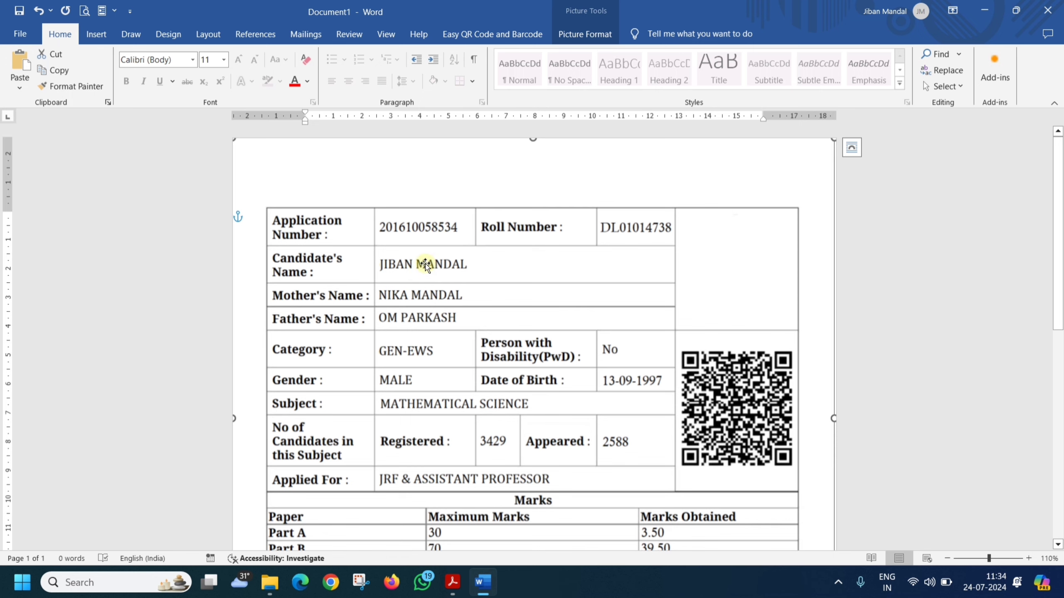
left_click(928, 272)
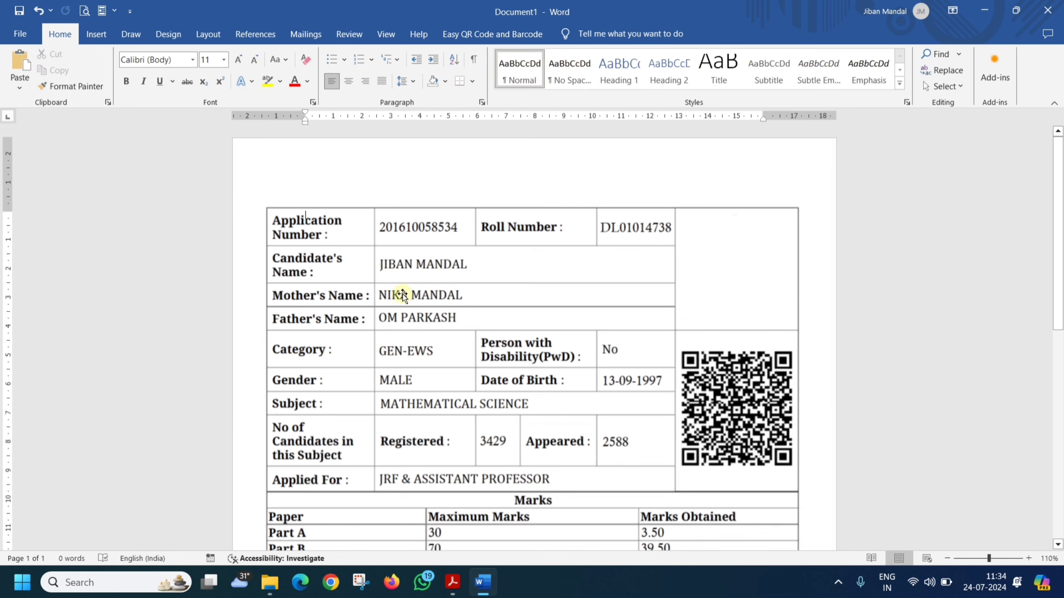
scroll(416, 328, "down", 1)
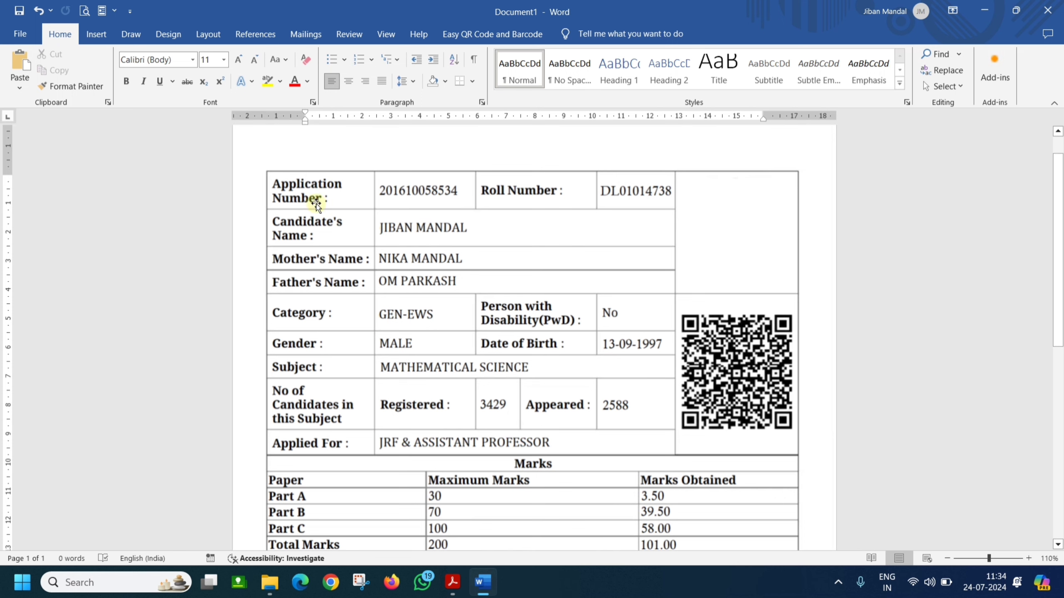
Step: Draw a text box next to the candidate's name on the certificate
left_click(96, 36)
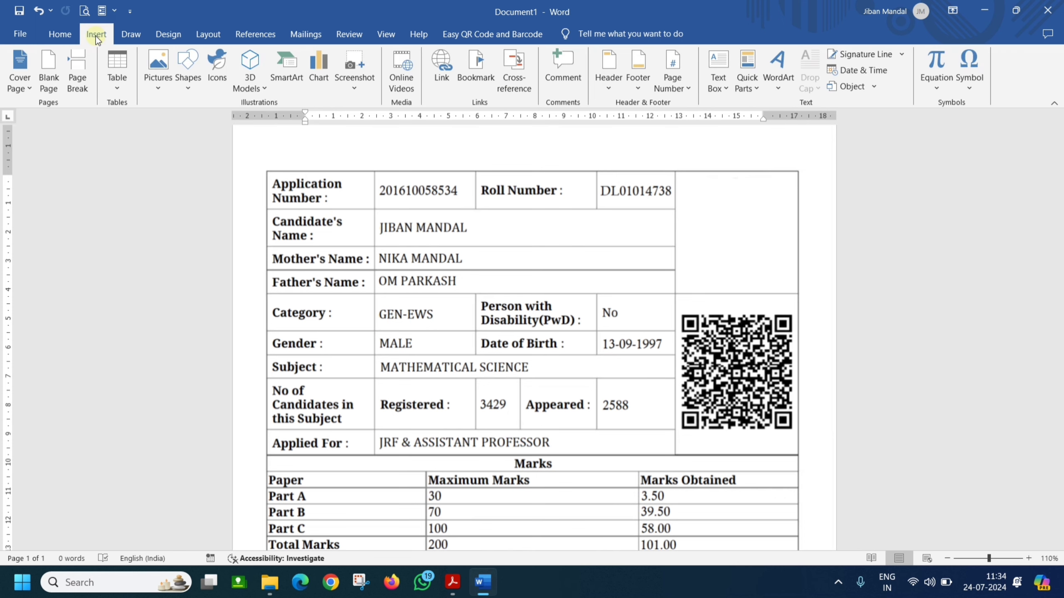
left_click(189, 89)
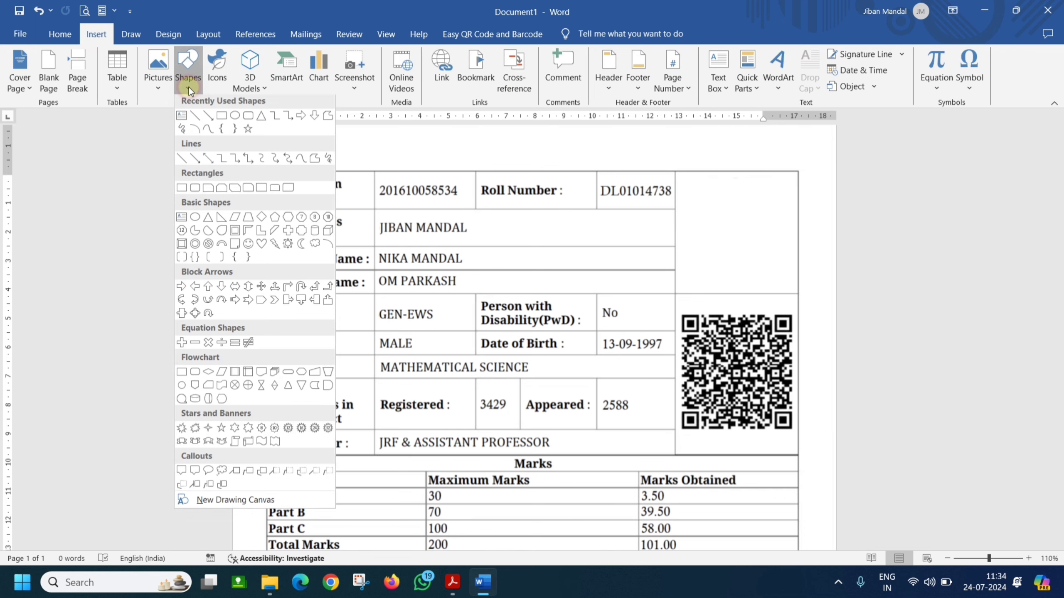
left_click(181, 119)
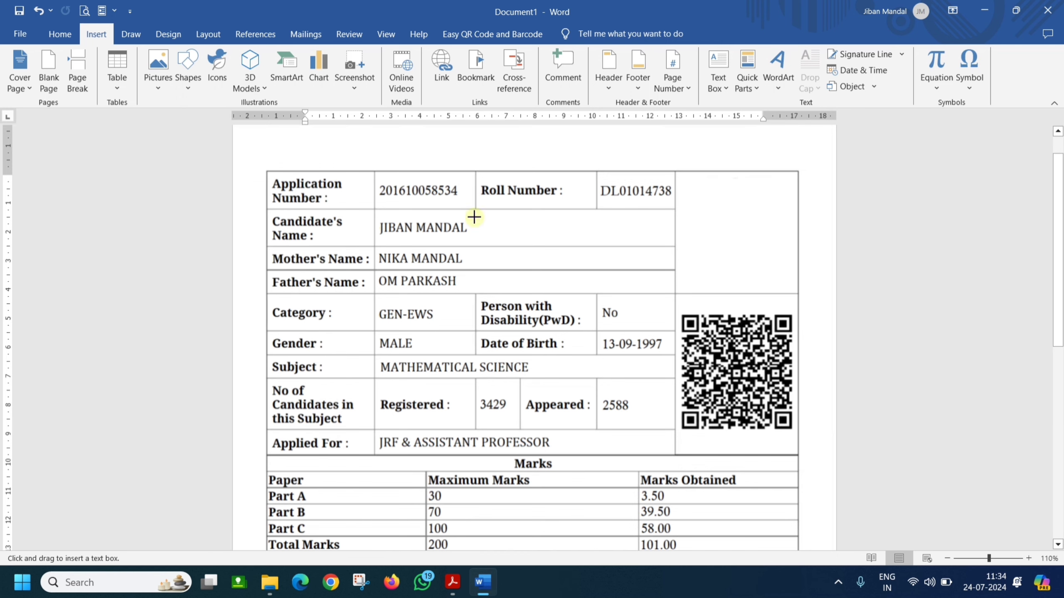
left_click_drag(478, 217, 649, 242)
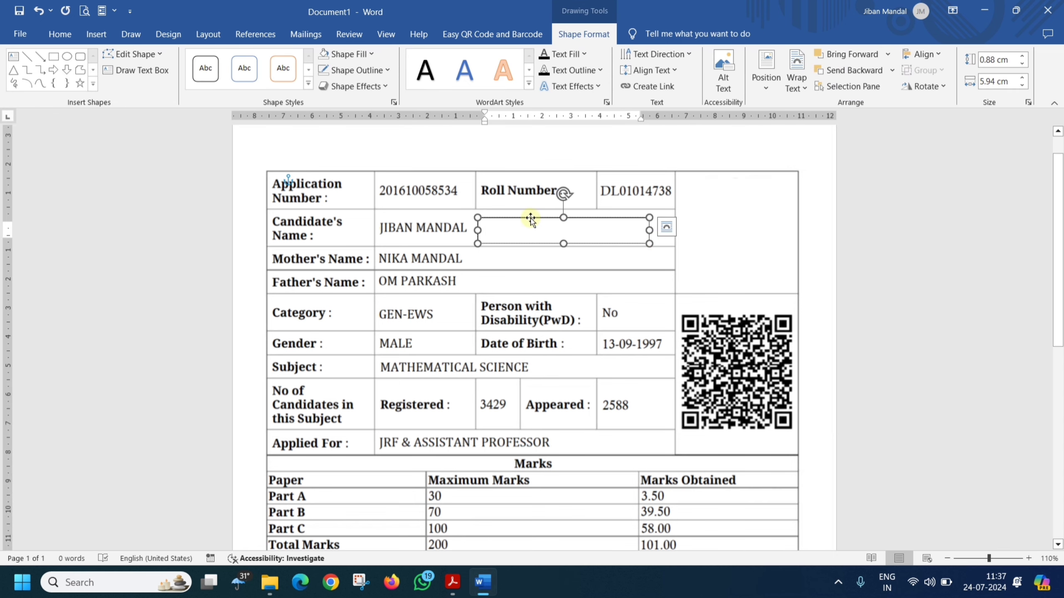
Step: Give the text box No Fill and No Outline
left_click(371, 54)
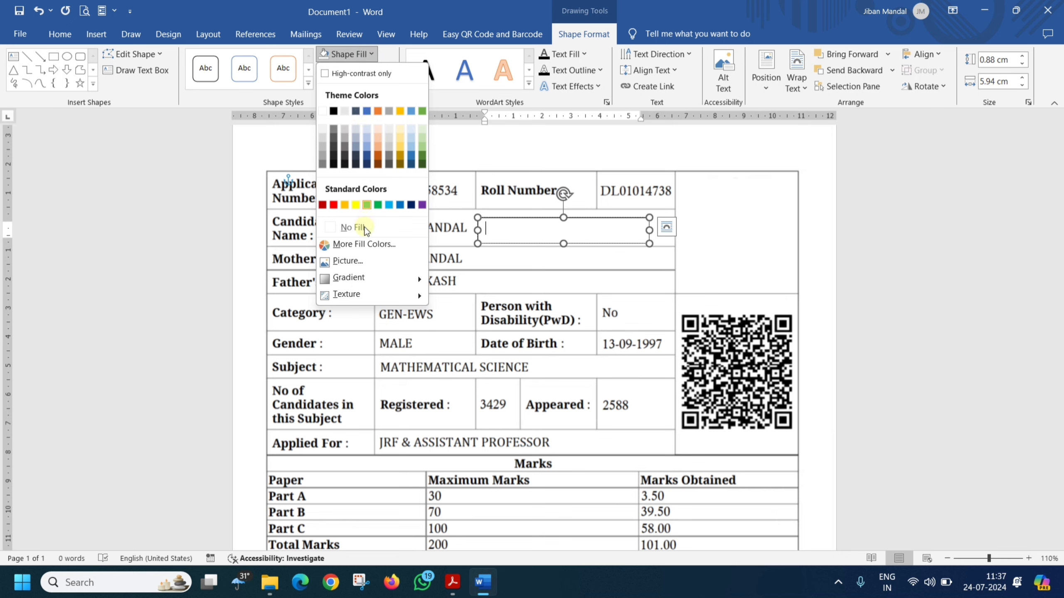
left_click(366, 228)
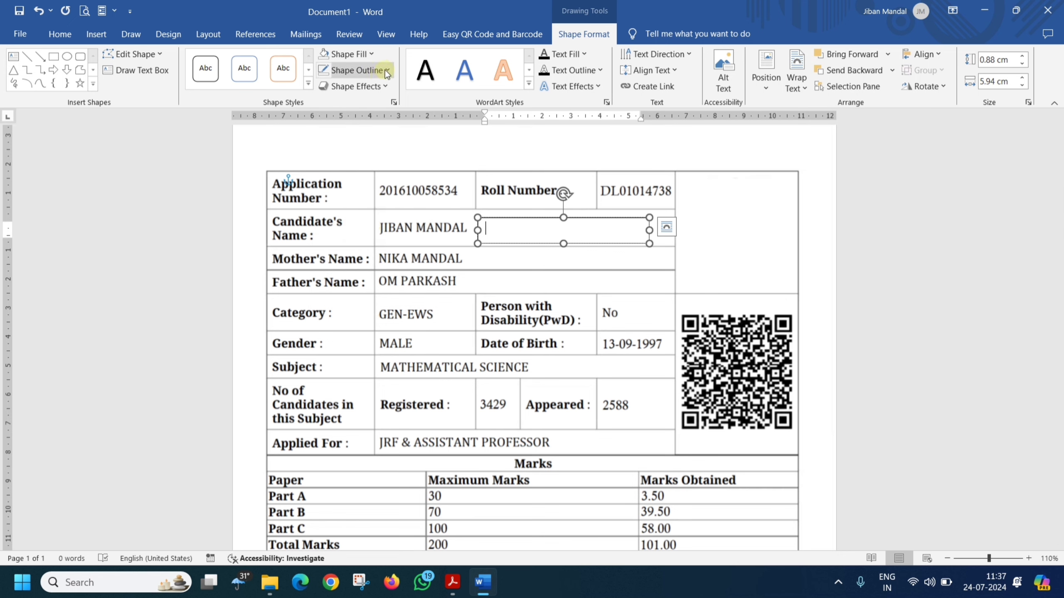
left_click(387, 71)
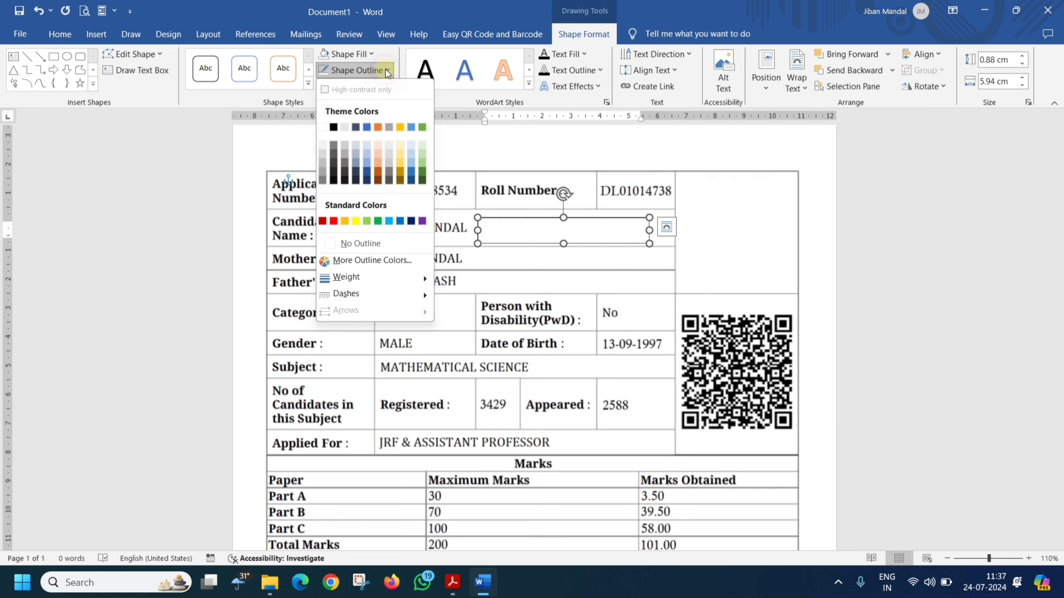
left_click(379, 244)
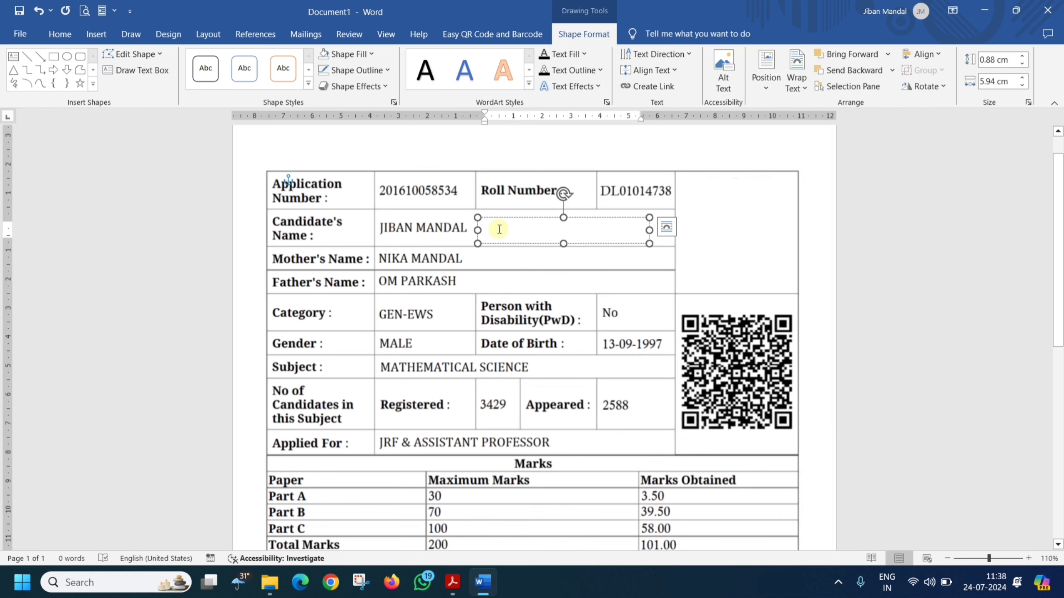
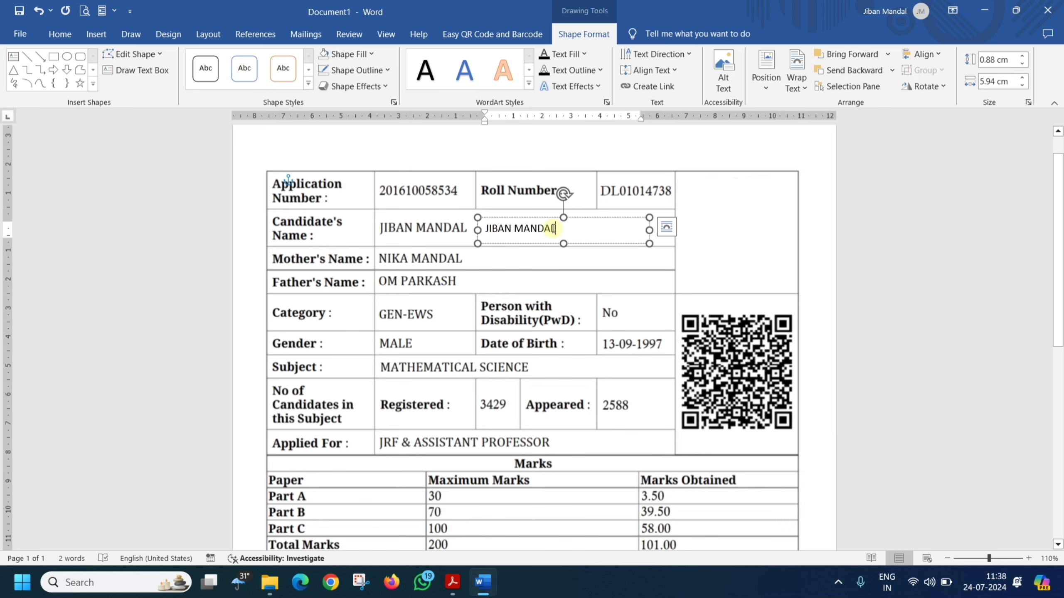
Step: Type the candidate's full name in the overlay text box, enlarge it to 16 pt, and resize the box to fit
left_click(546, 218)
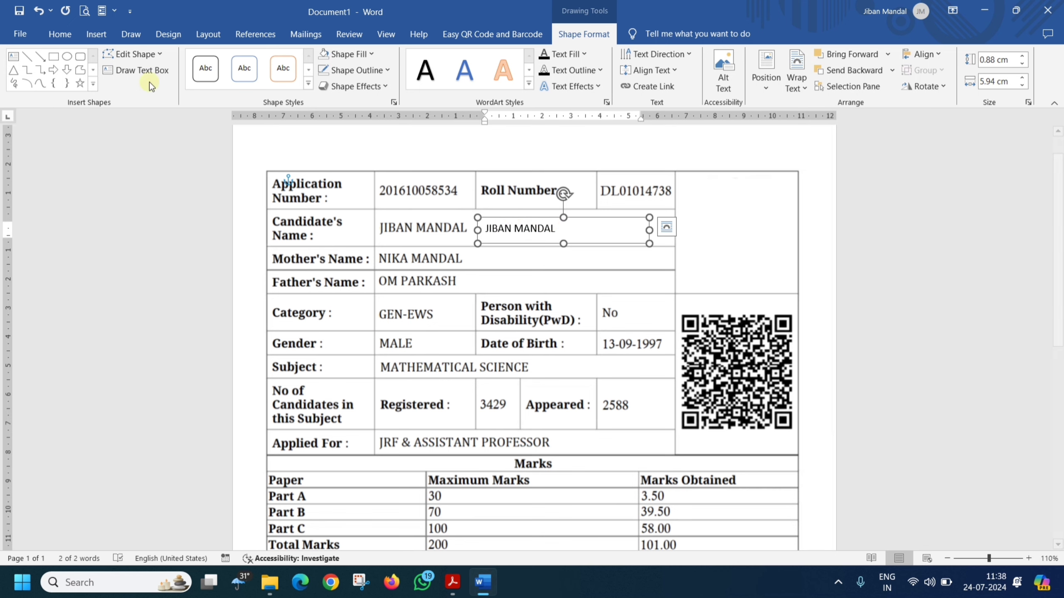
left_click(66, 35)
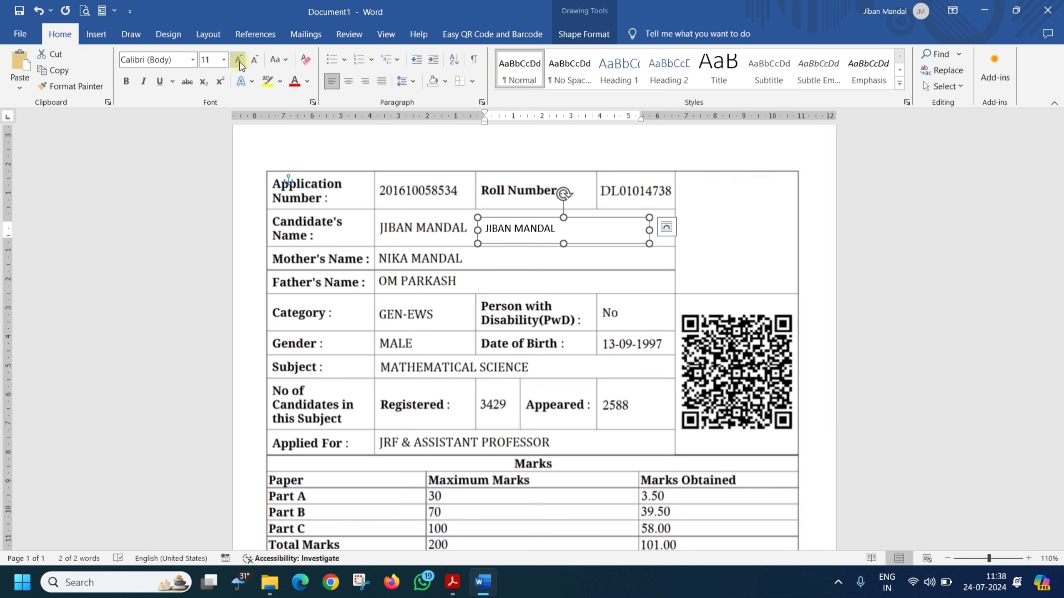
left_click(238, 60)
left_click(239, 60)
left_click(239, 61)
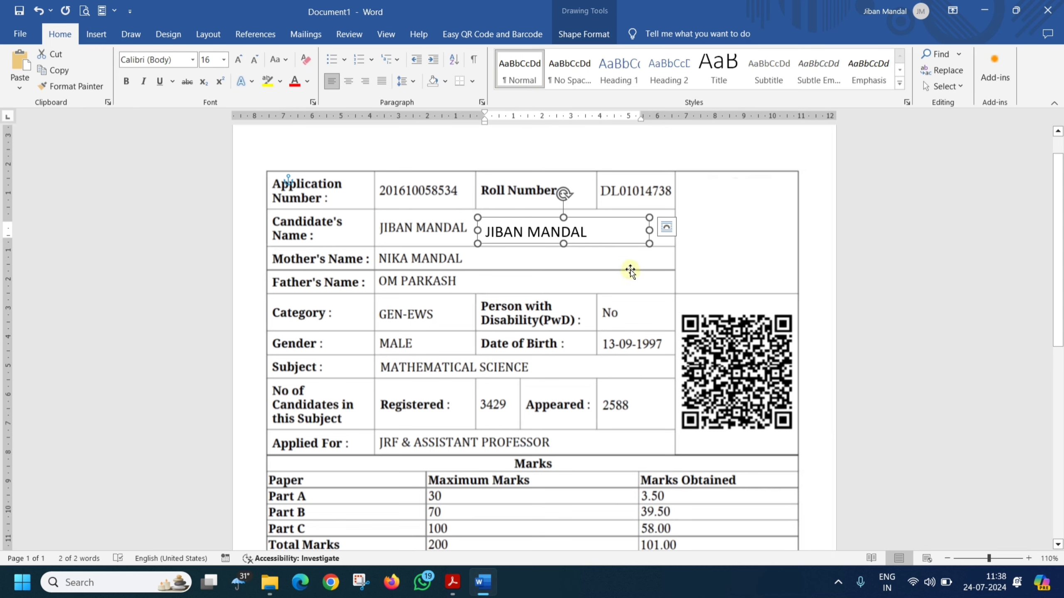
left_click_drag(649, 244, 659, 254)
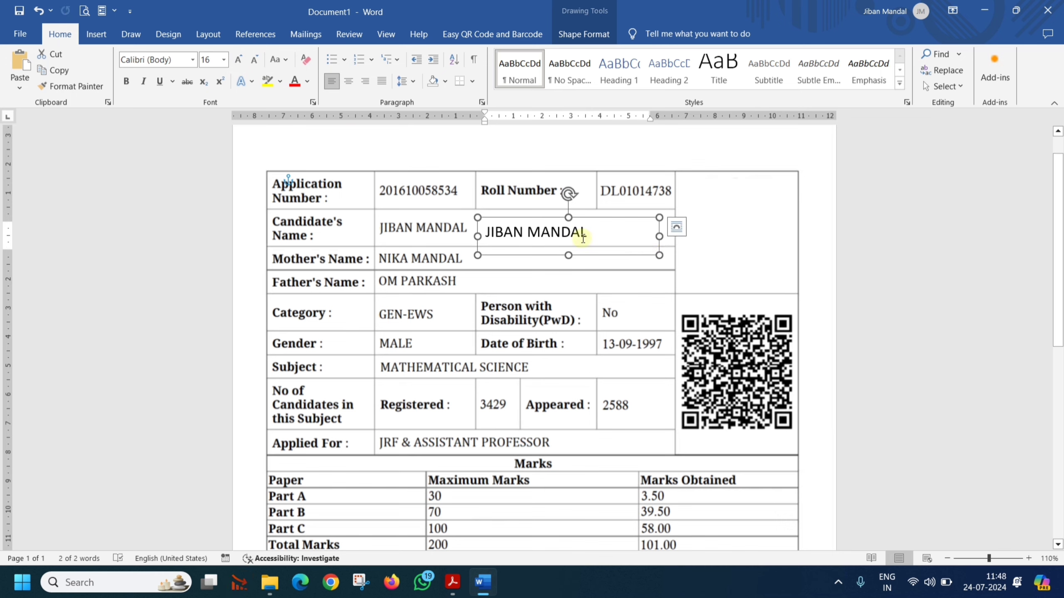
Step: Preview other fonts but keep Cambria, shrink the name text, and move its box over the original name
left_click(193, 63)
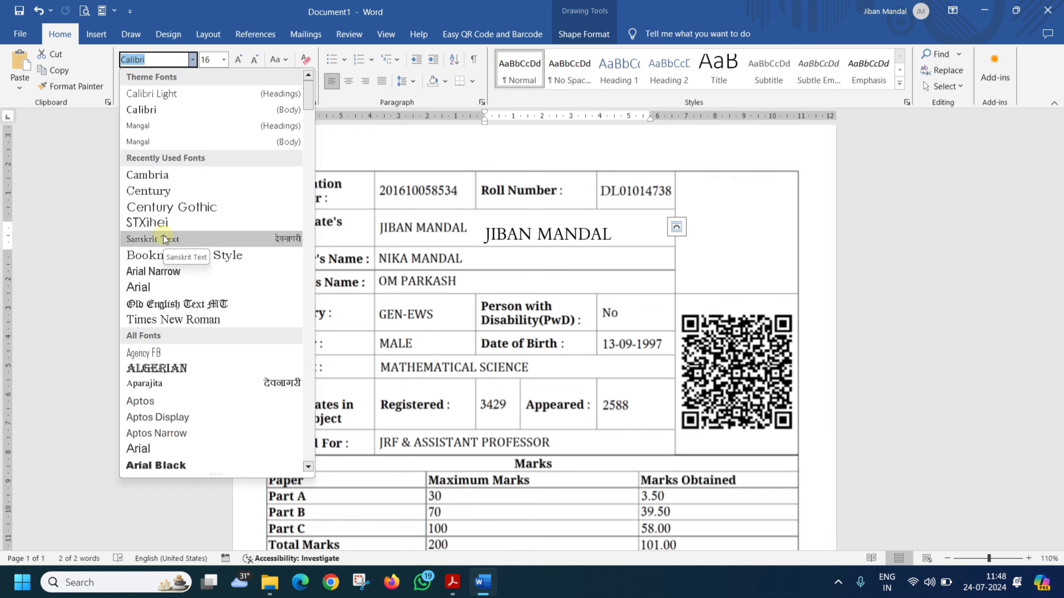
key("Down")
key("Down")
key("Down")
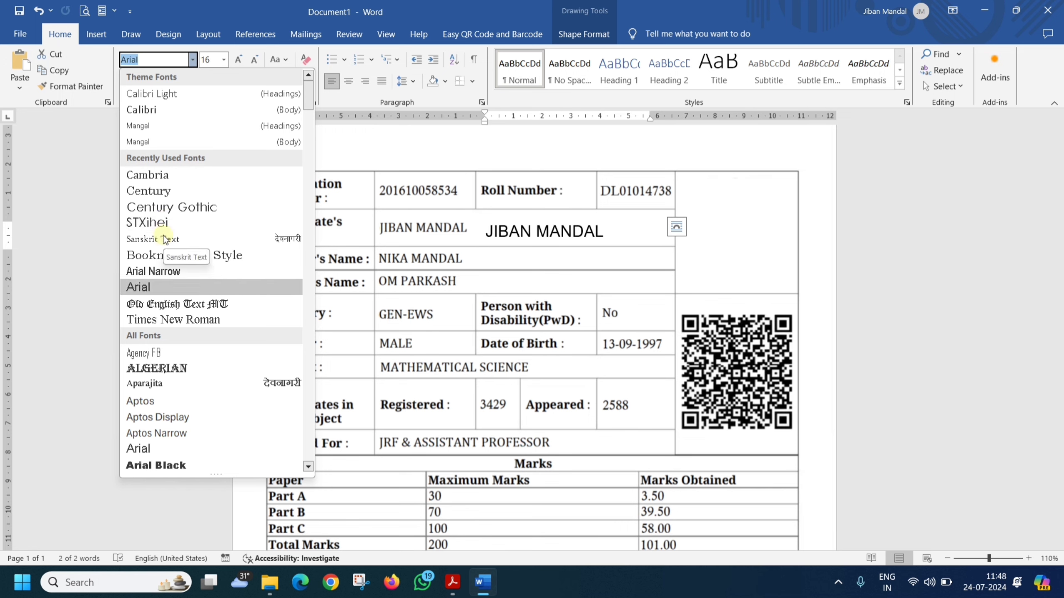
key("Down")
key("Down")
key("Down")
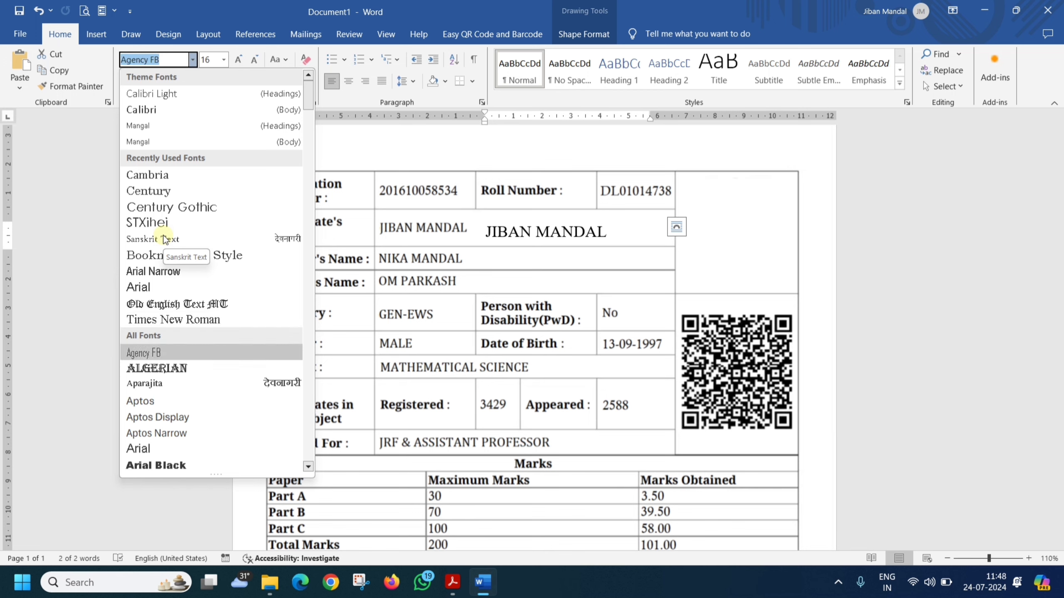
key("Down")
key("Down")
key("Down")
key("Down")
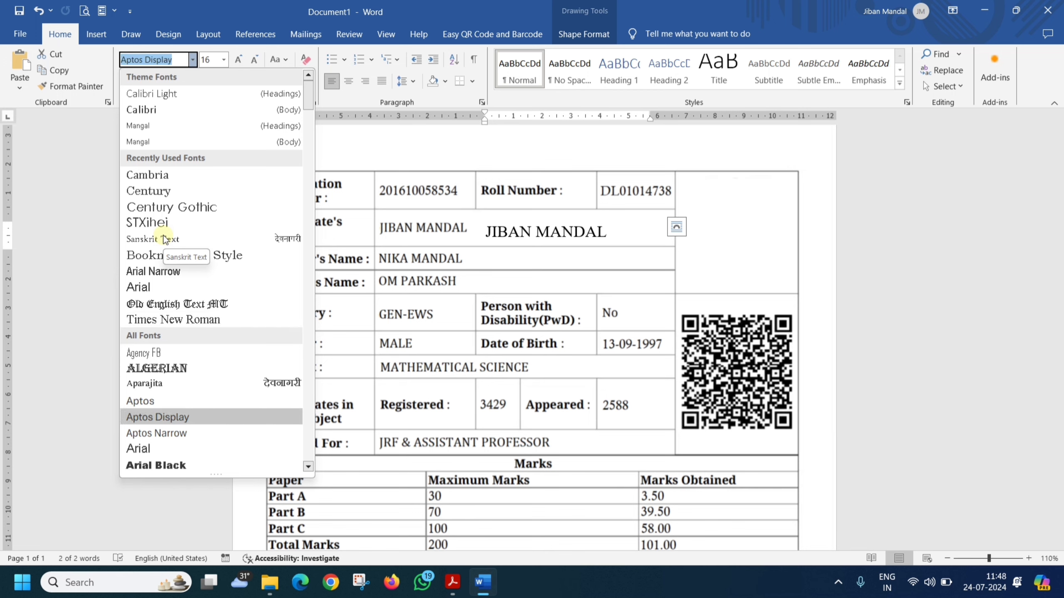
scroll(168, 379, "down", 1)
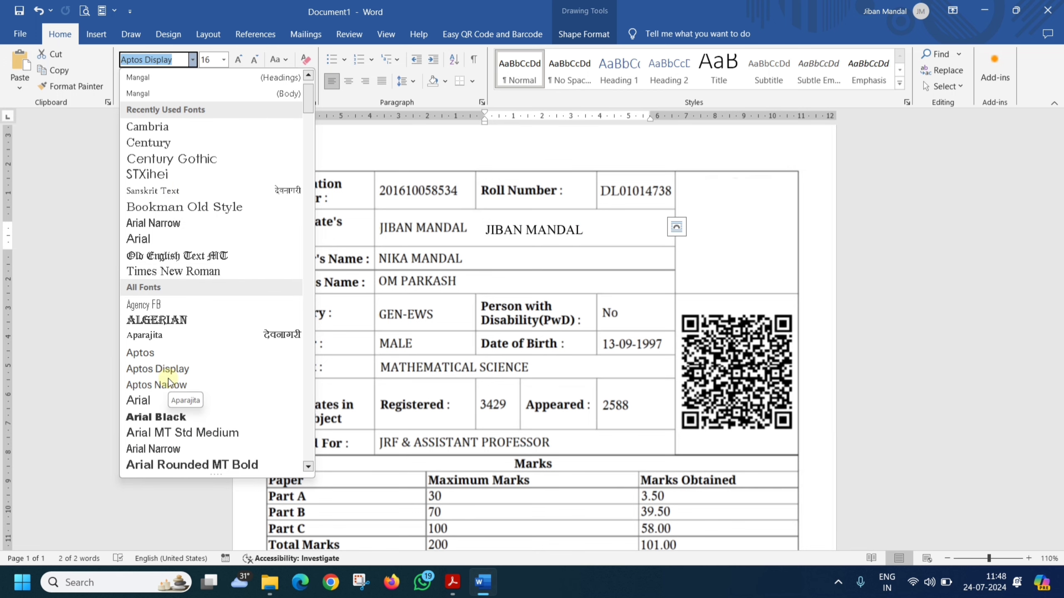
scroll(168, 381, "down", 5)
key("Escape")
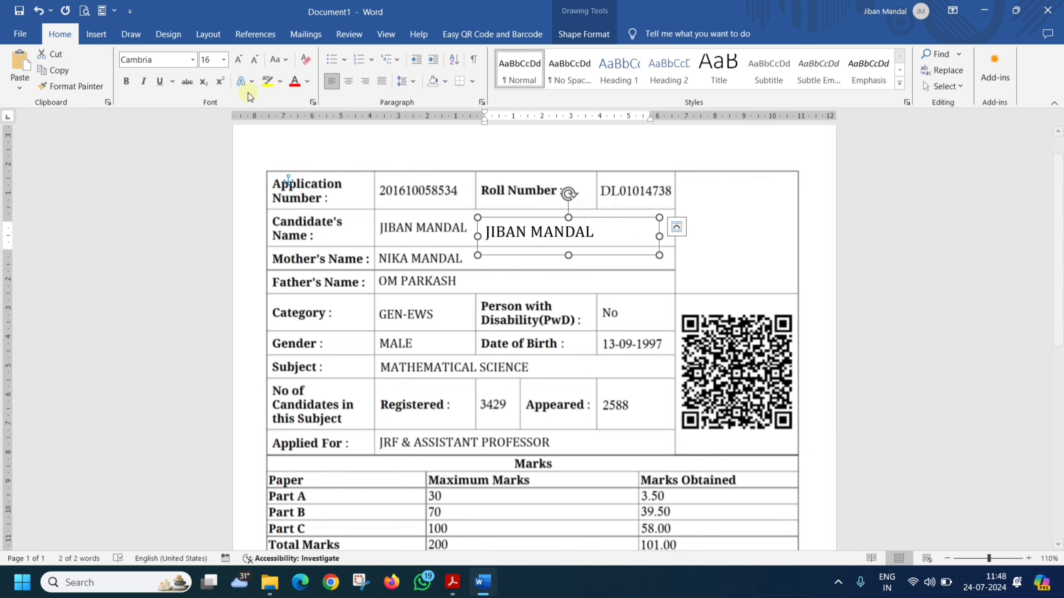
left_click(253, 63)
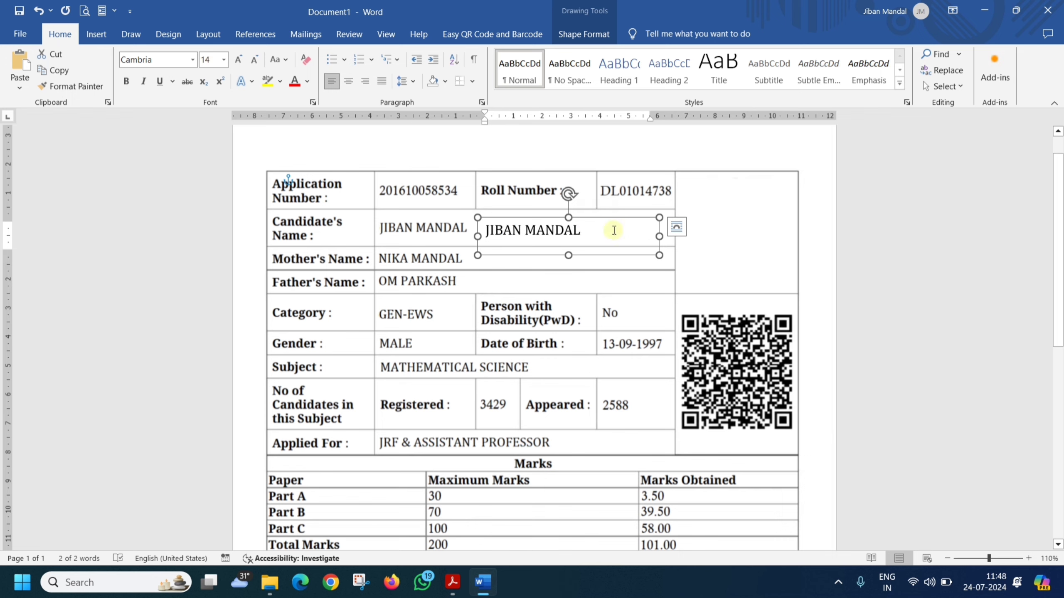
mouse_move(603, 221)
left_mouse_down()
mouse_move(494, 216)
mouse_move(596, 221)
left_mouse_up()
Step: Set the name text to 13 pt and place its box just right of the original name
left_click(209, 60)
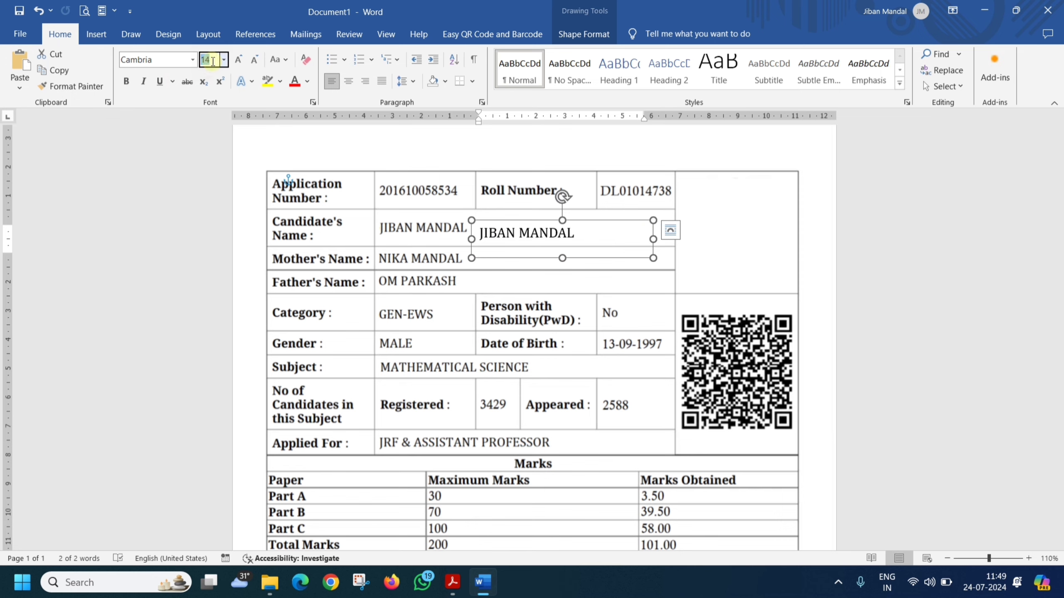
type("13.5")
key("Return")
left_click(599, 221)
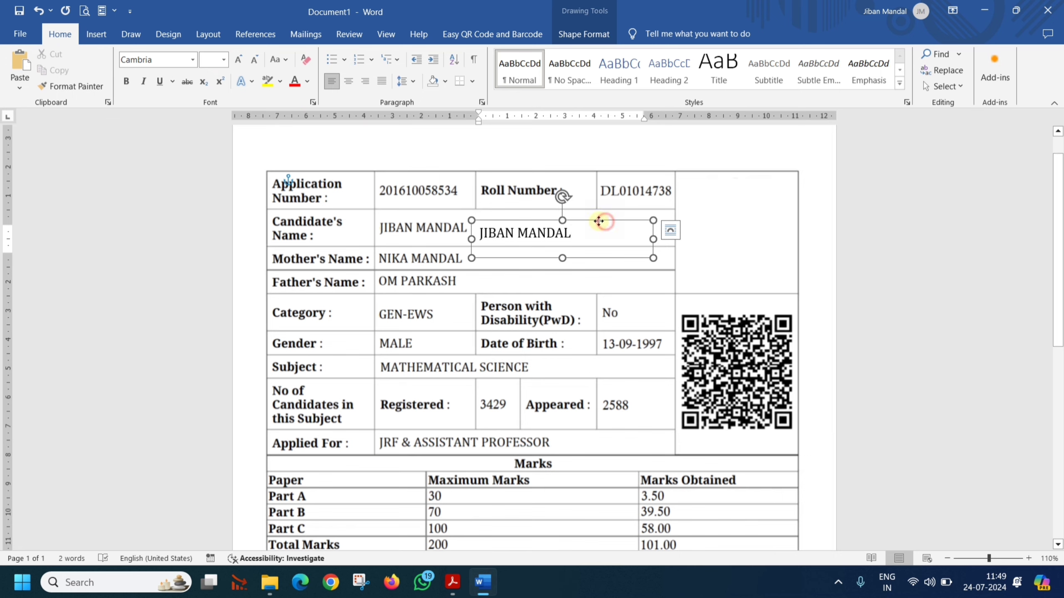
left_click_drag(599, 221, 506, 214)
left_click(206, 63)
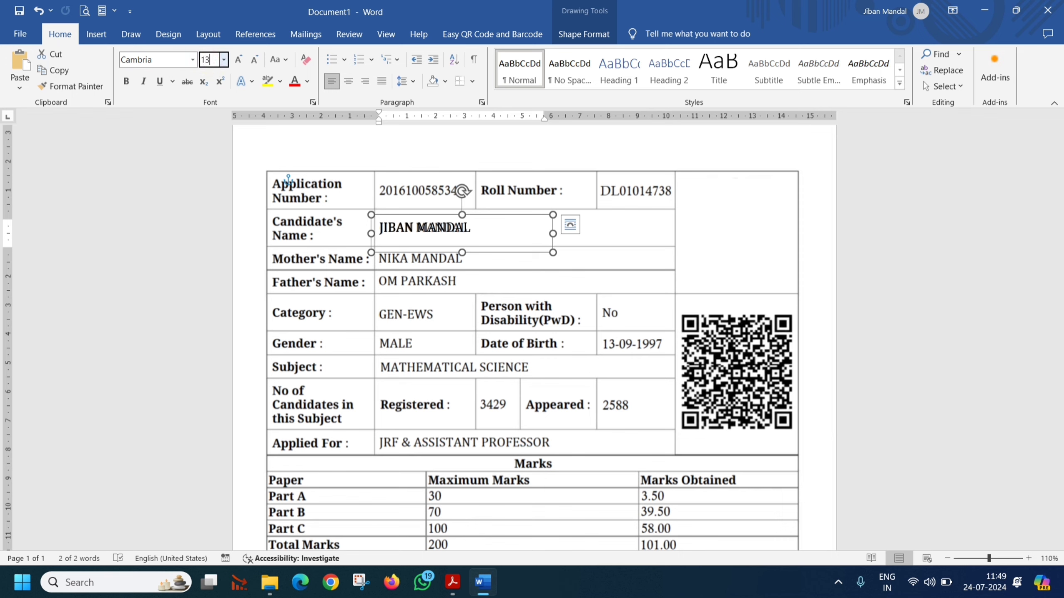
left_click(481, 227)
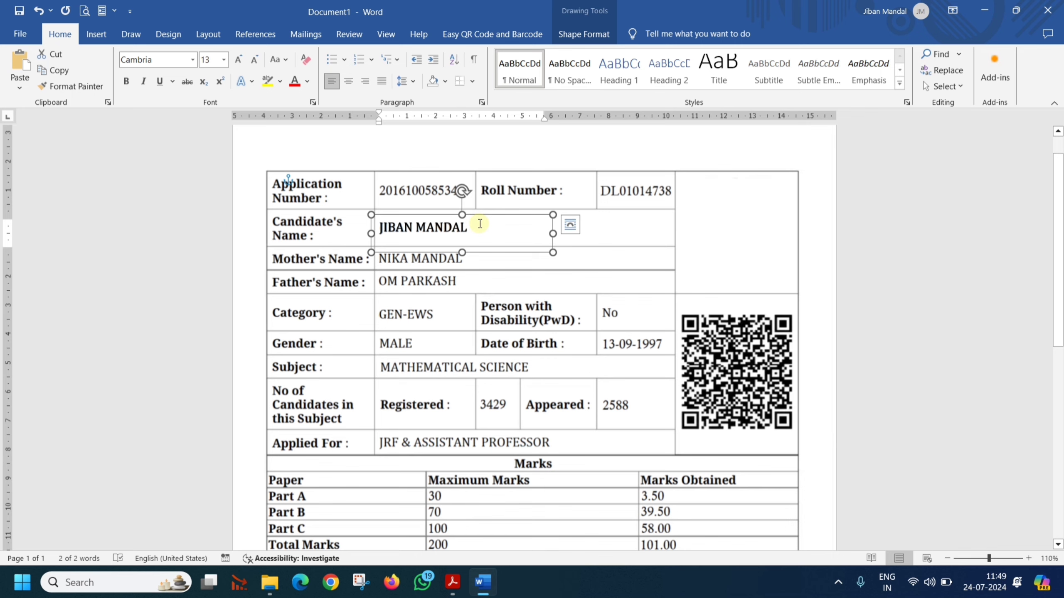
left_click_drag(481, 216, 595, 223)
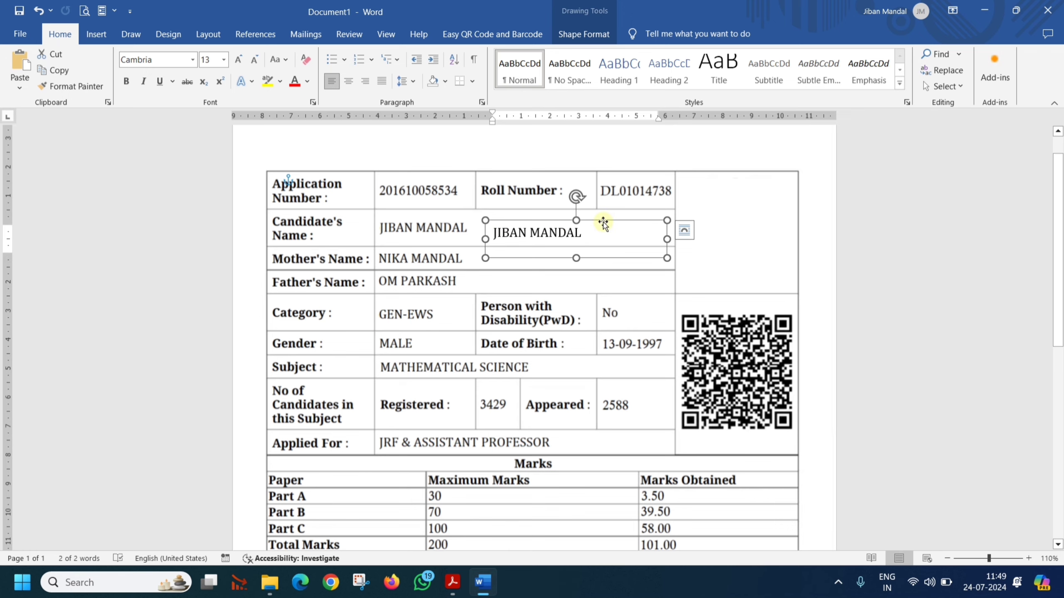
Step: Colour the overlay name text Black, Text 1, Lighter 15%, and narrow its box to fit
left_click(1007, 558)
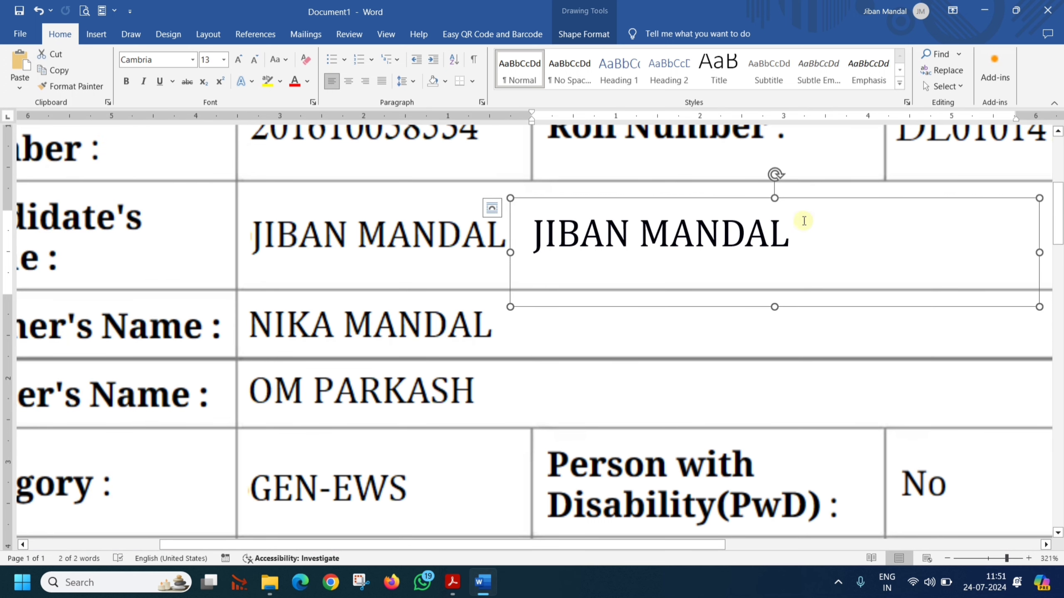
left_click_drag(791, 233, 533, 230)
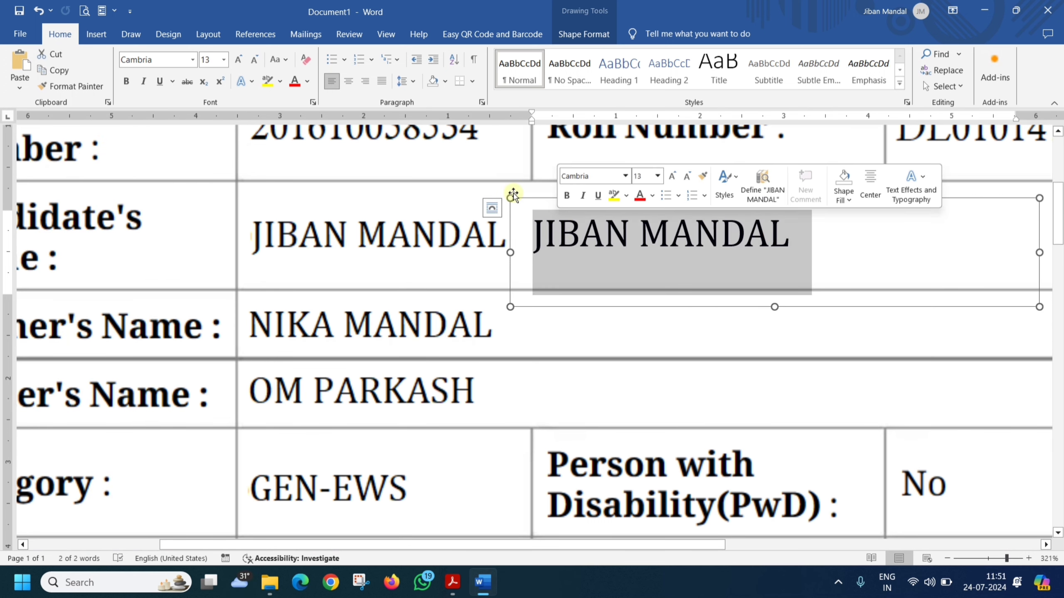
left_click(309, 83)
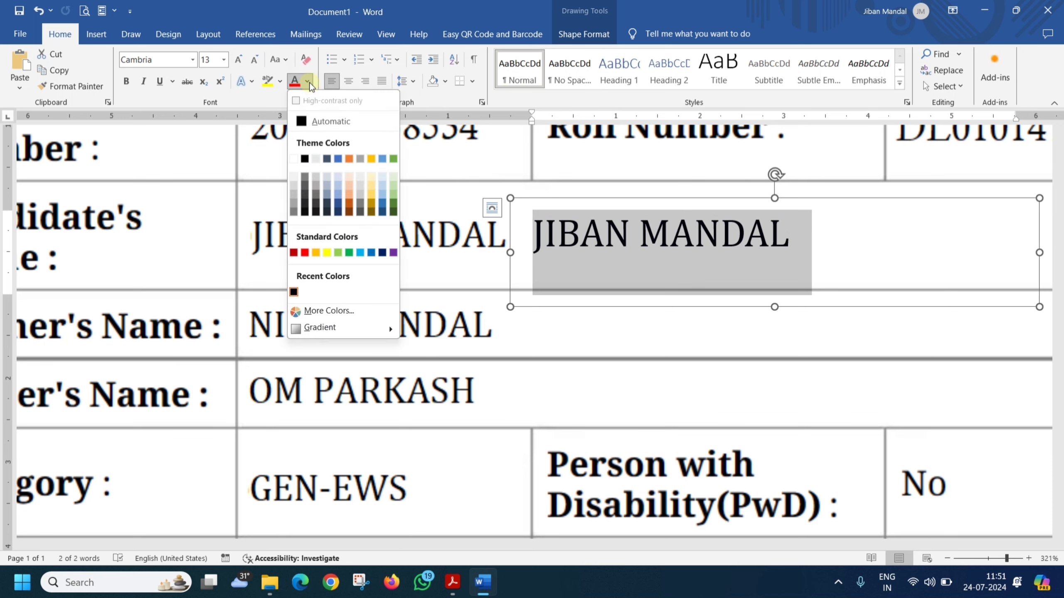
left_click(306, 195)
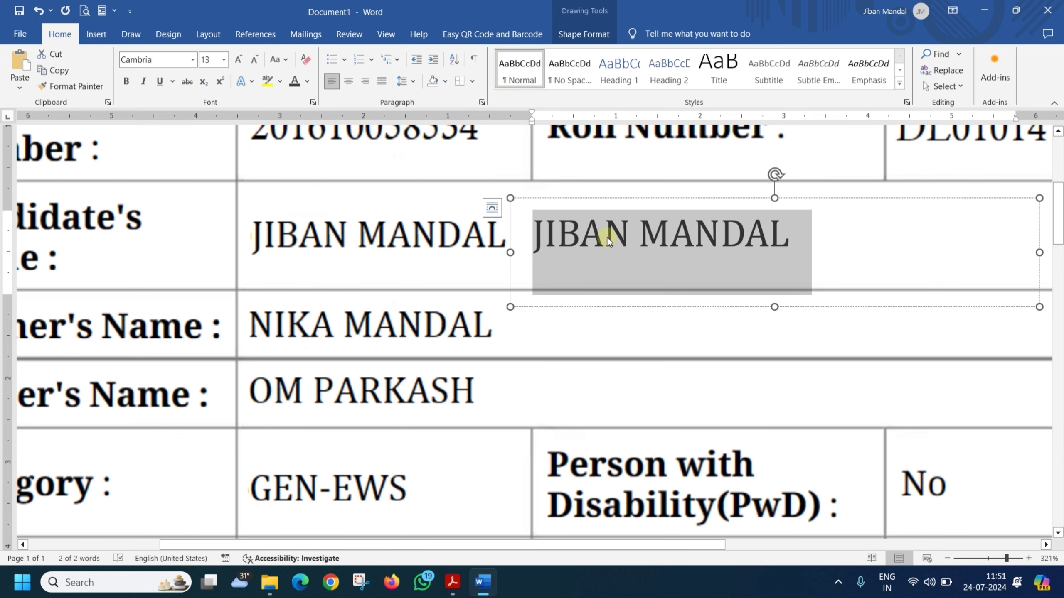
left_click(634, 312)
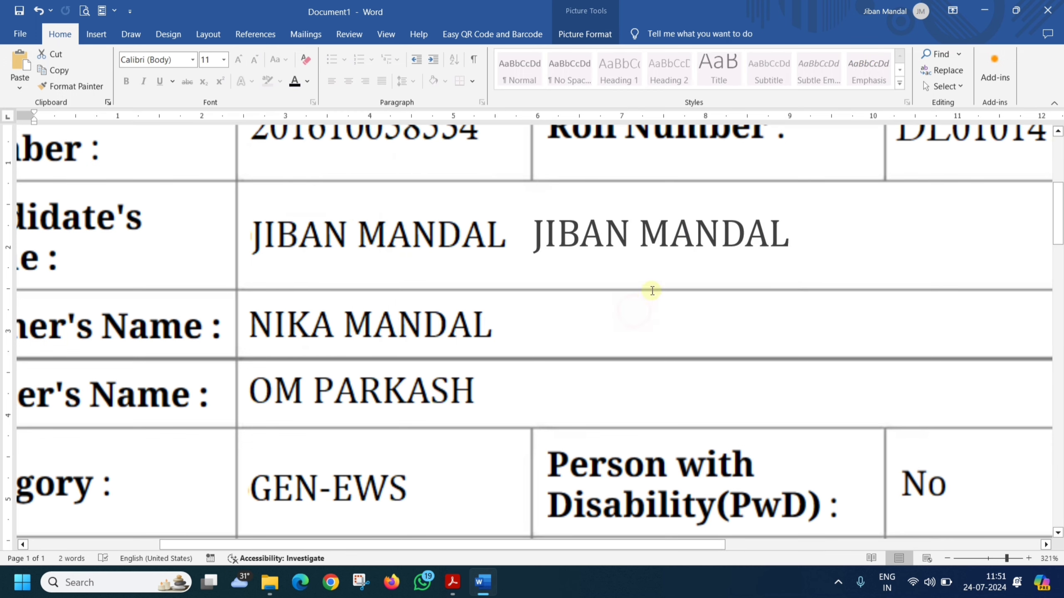
left_click(653, 236)
left_click_drag(1033, 238, 808, 238)
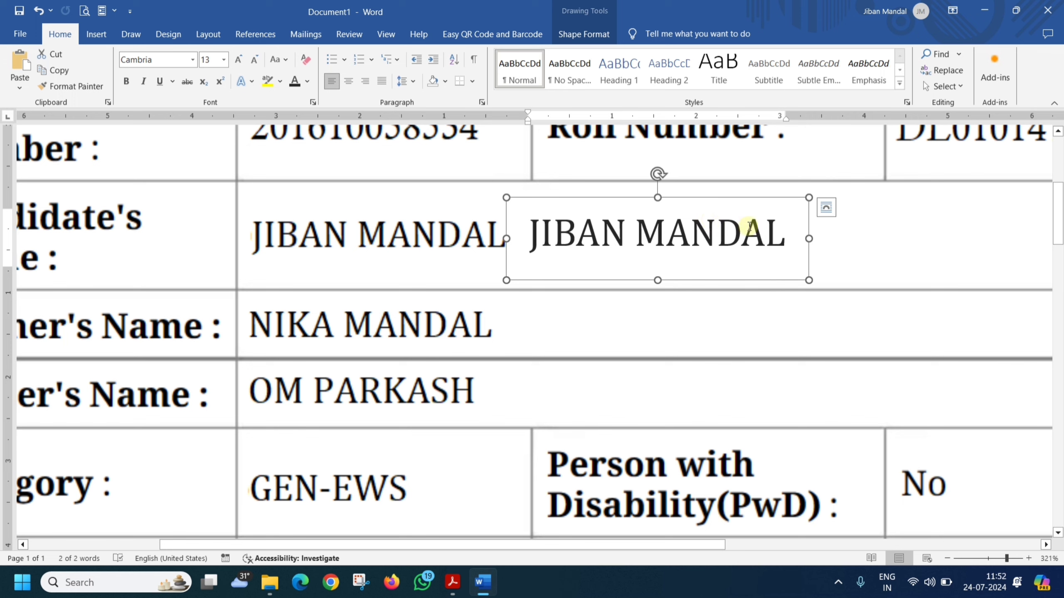
Step: Replace the surname in the overlay text with the new surname
left_click_drag(779, 237, 636, 232)
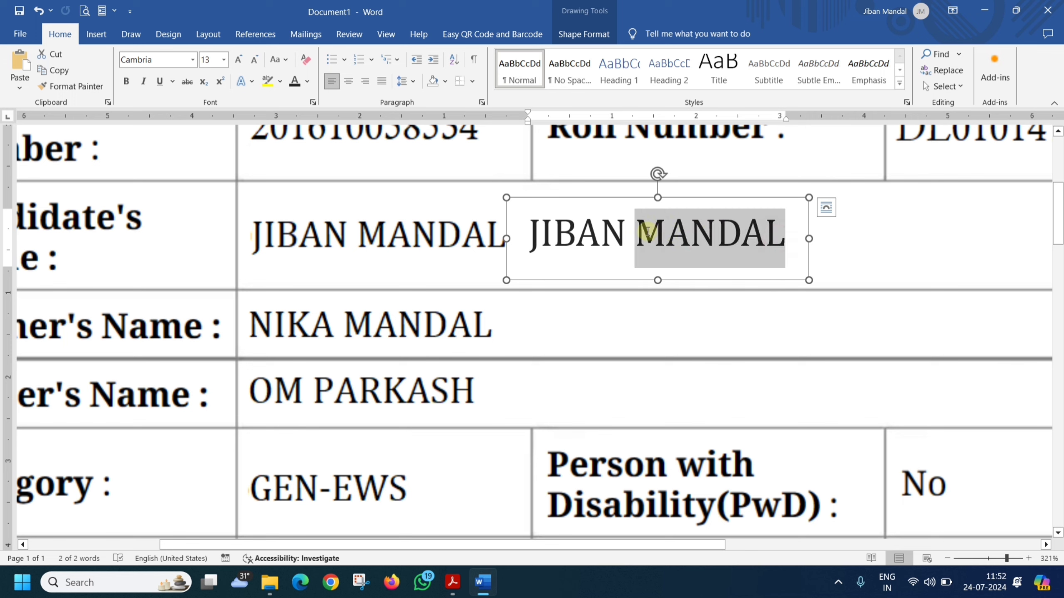
type("KUMAR")
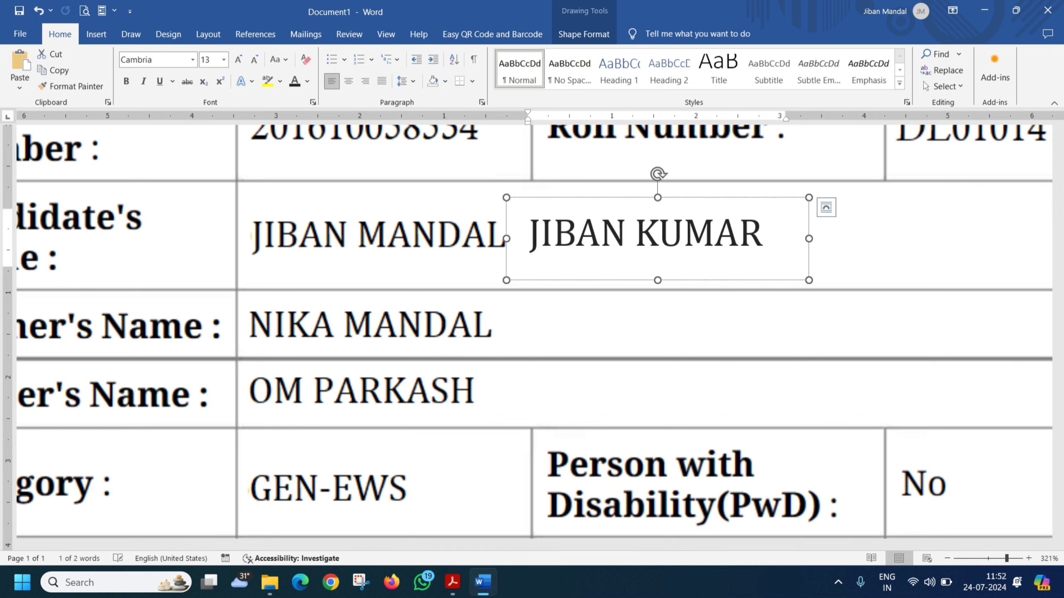
left_click(877, 238)
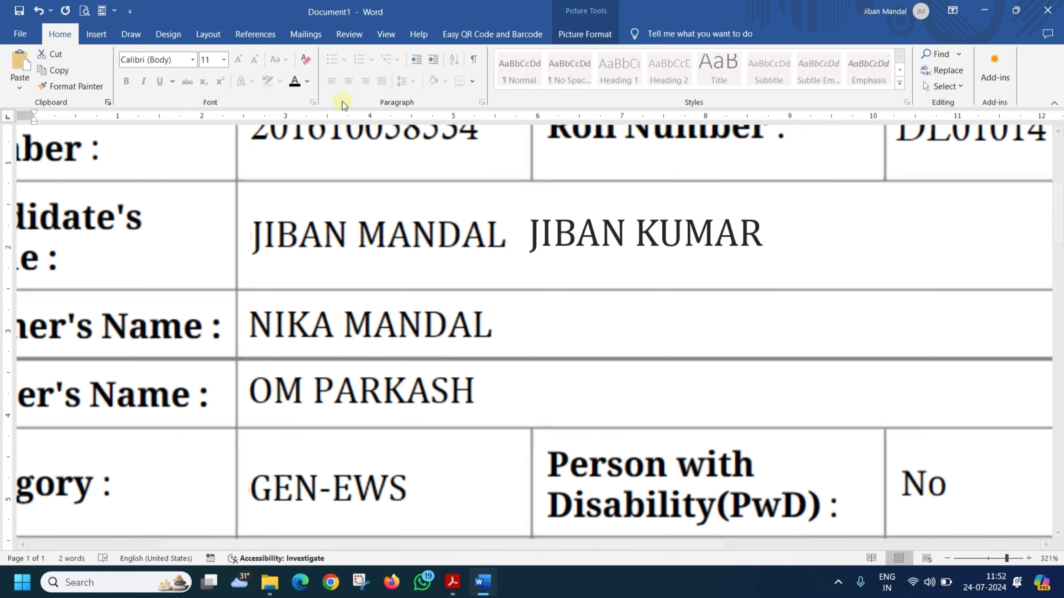
Step: Cover the original candidate name with a white-filled rectangle that has no outline
left_click(95, 37)
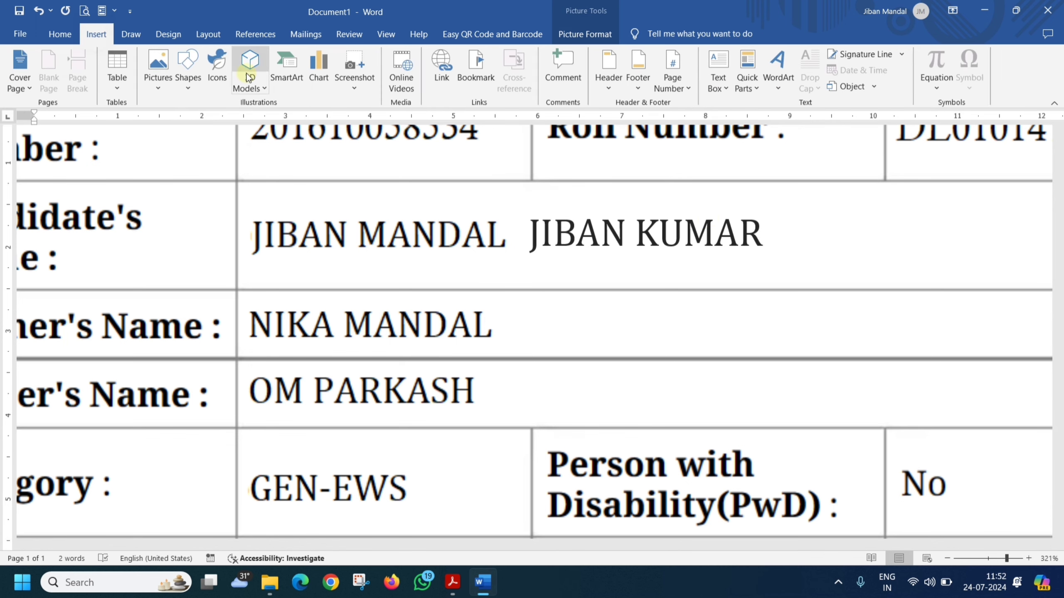
left_click(189, 84)
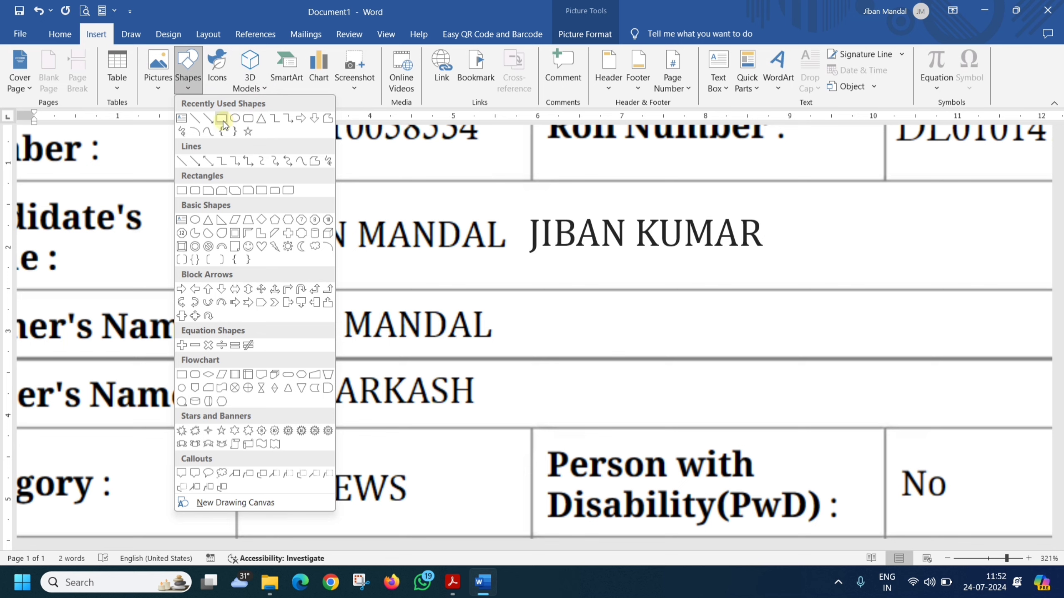
left_click(221, 119)
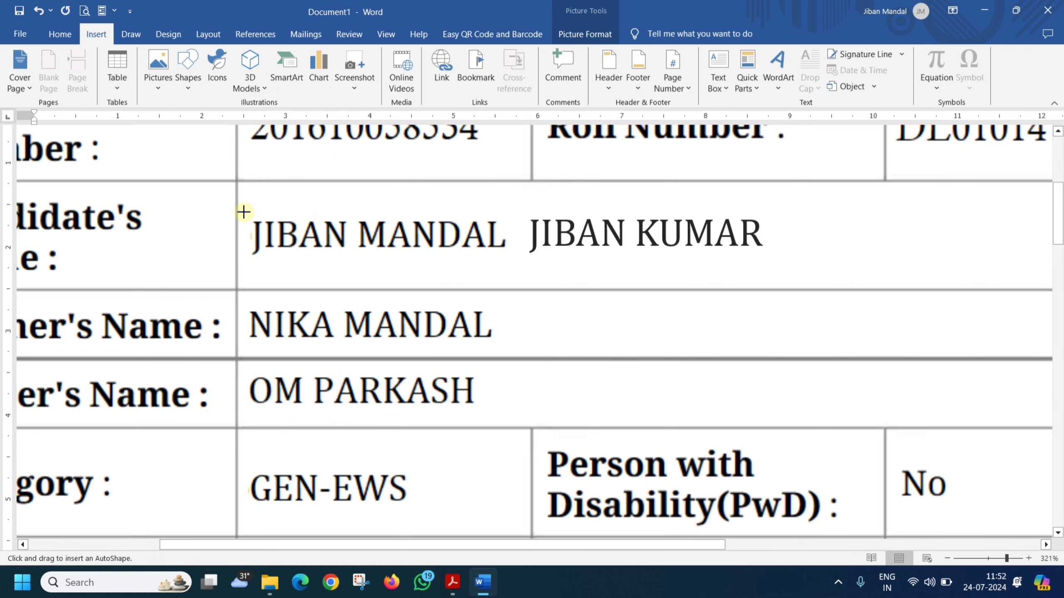
left_click_drag(245, 212, 515, 260)
left_click(371, 54)
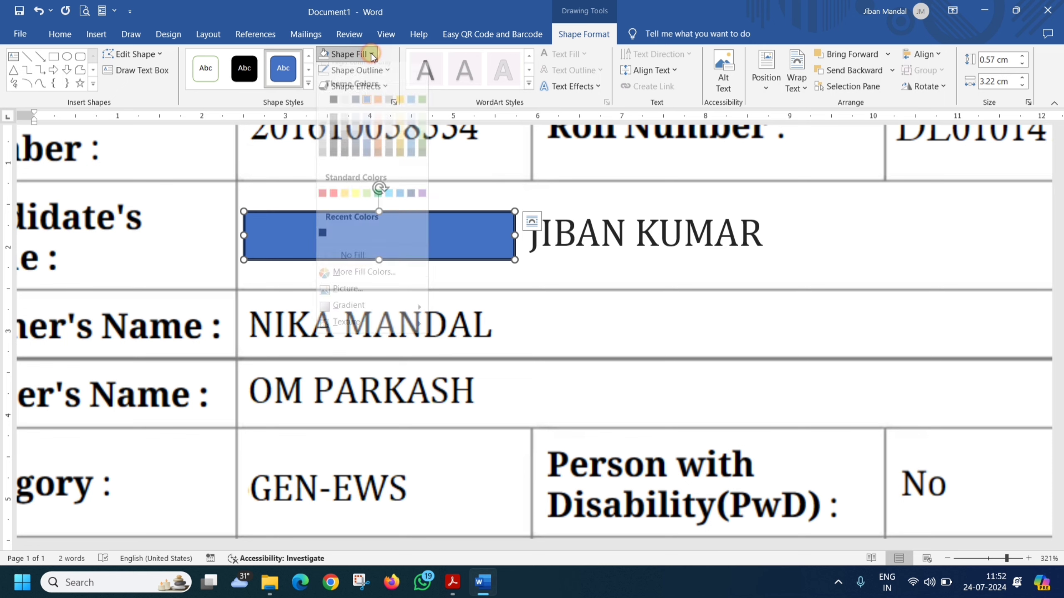
left_click(322, 112)
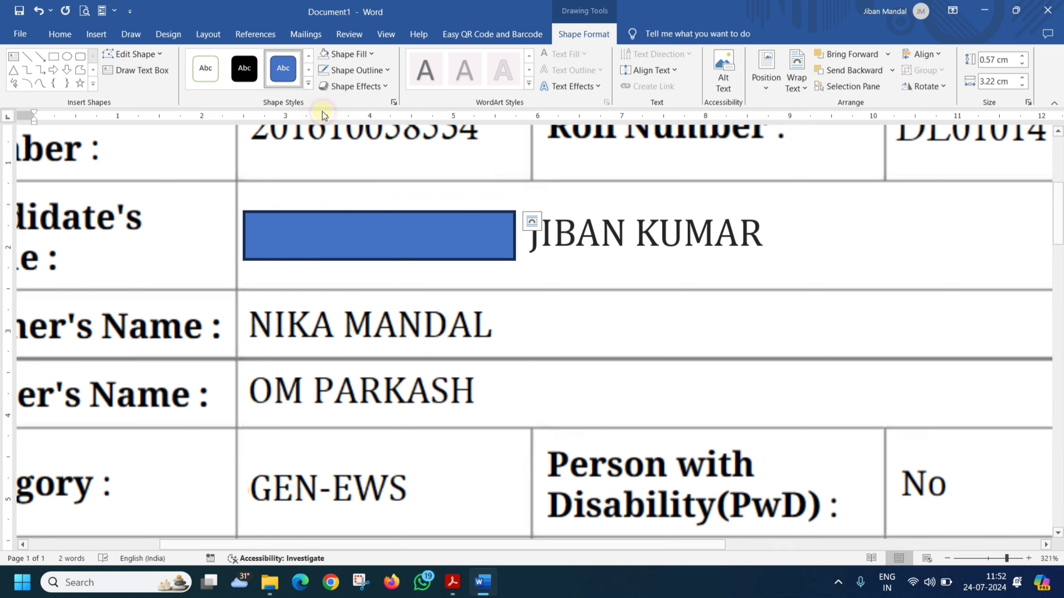
left_click(356, 70)
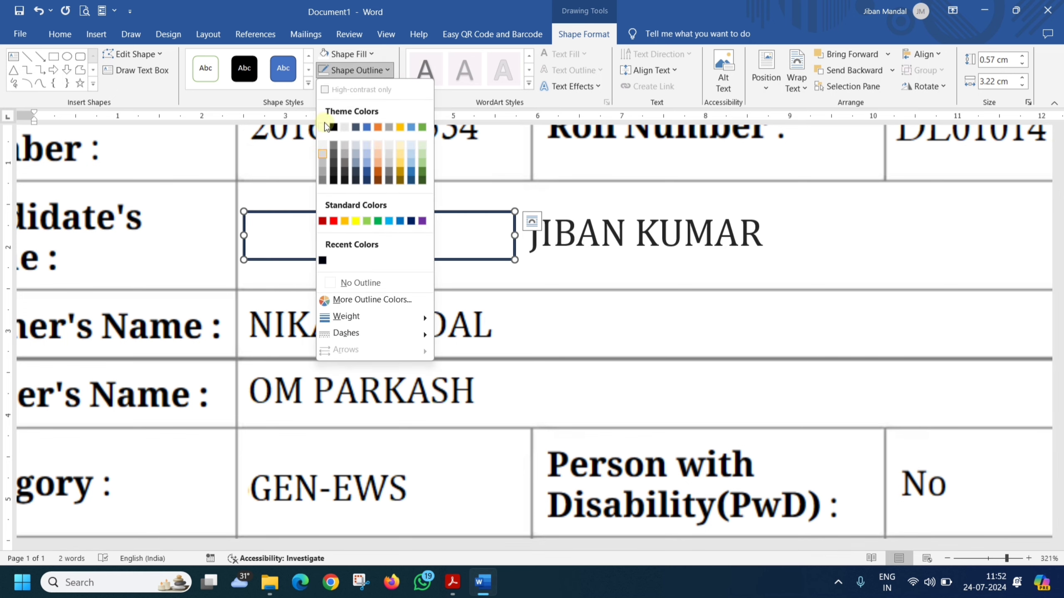
left_click(356, 281)
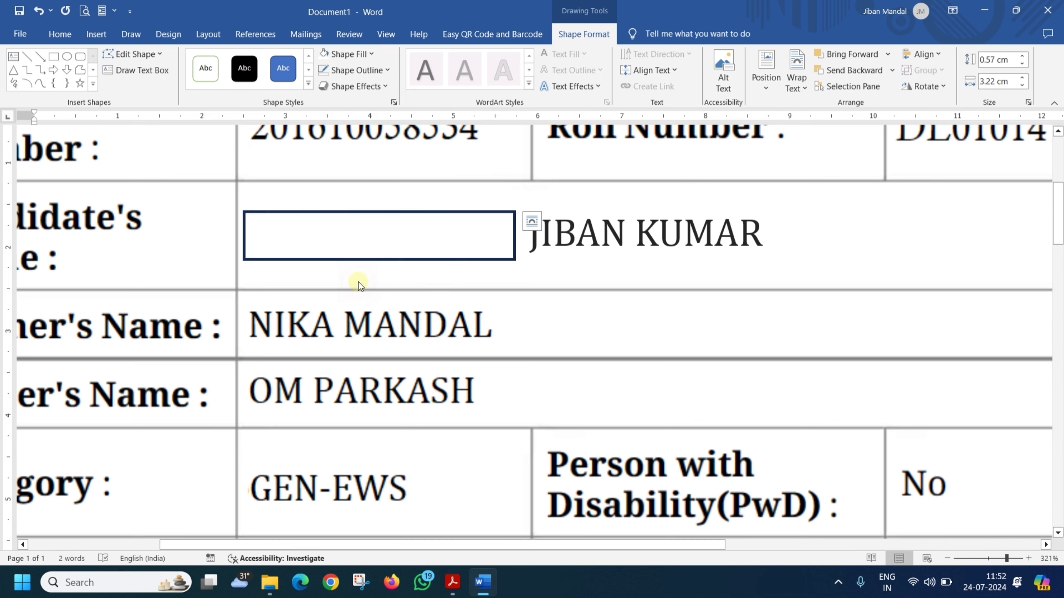
Step: Move the new-name text box over the Candidate's Name cell, bring it to the front, and align it
left_click(776, 219)
left_click(368, 235)
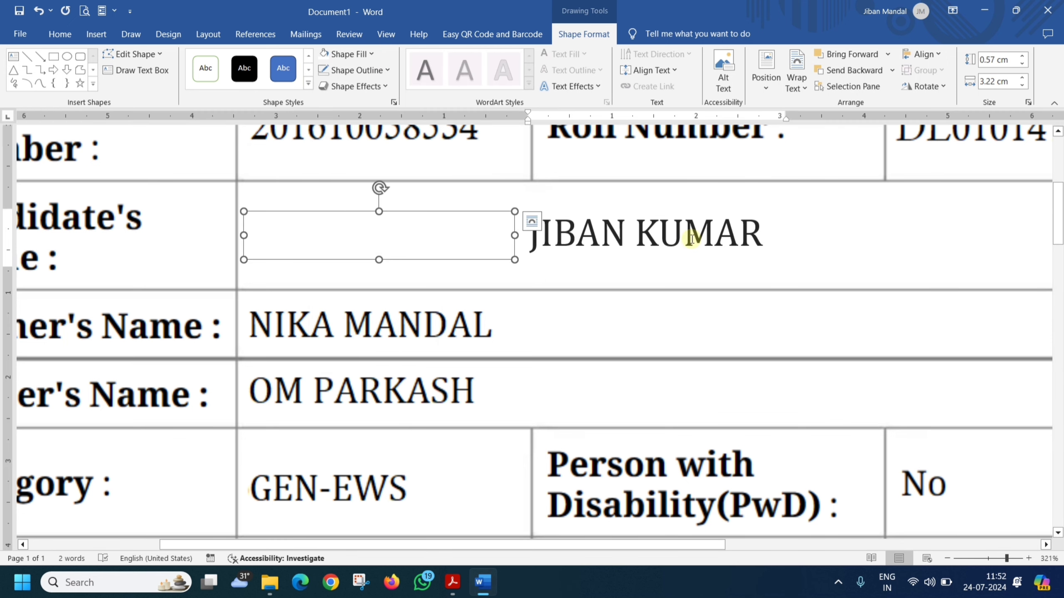
left_click(641, 202)
left_click_drag(638, 202, 441, 205)
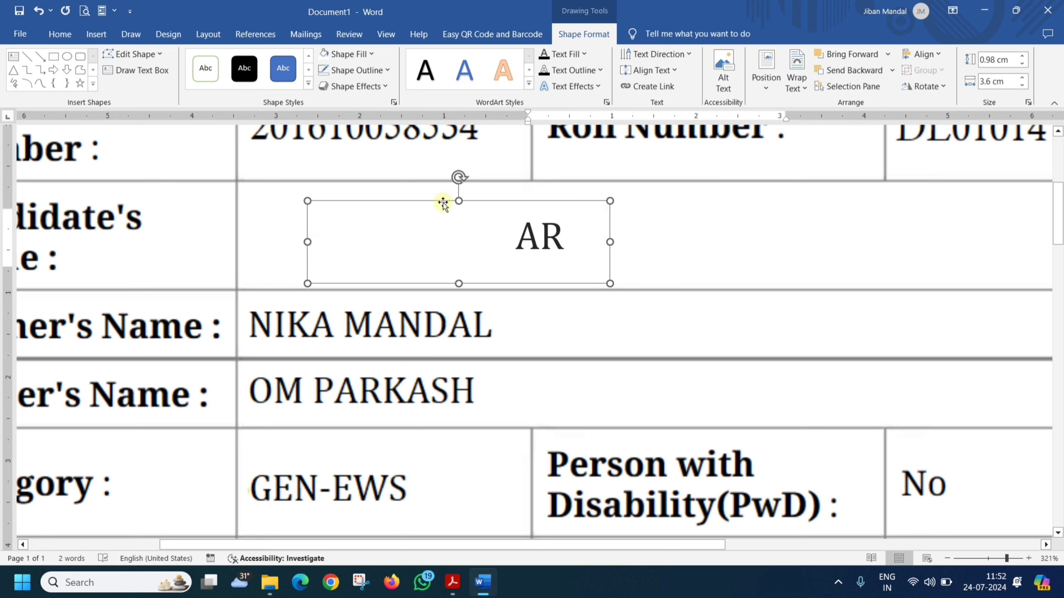
right_click(541, 202)
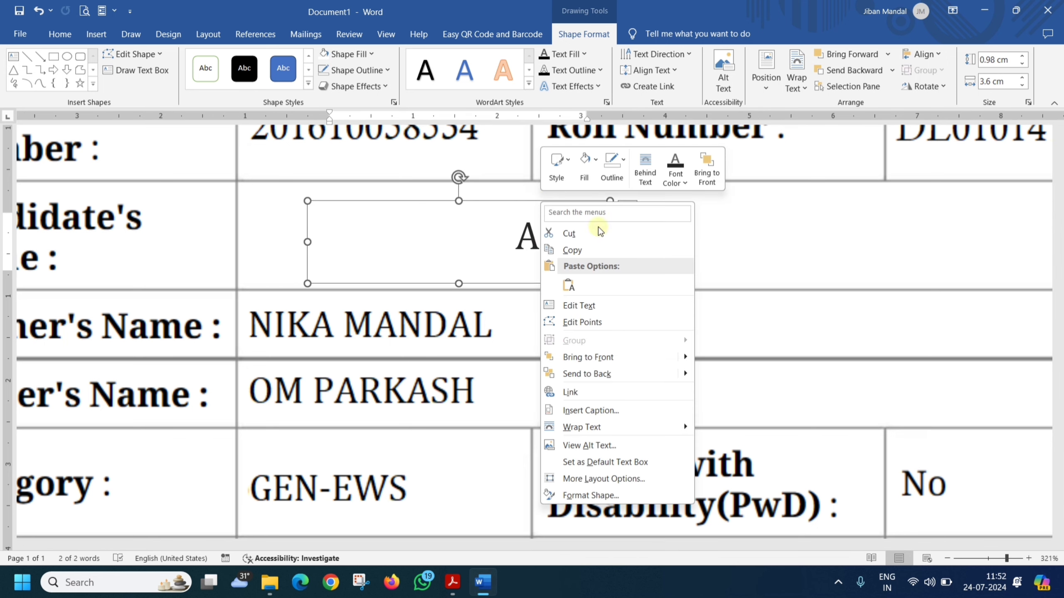
left_click(590, 361)
left_click_drag(527, 202, 450, 197)
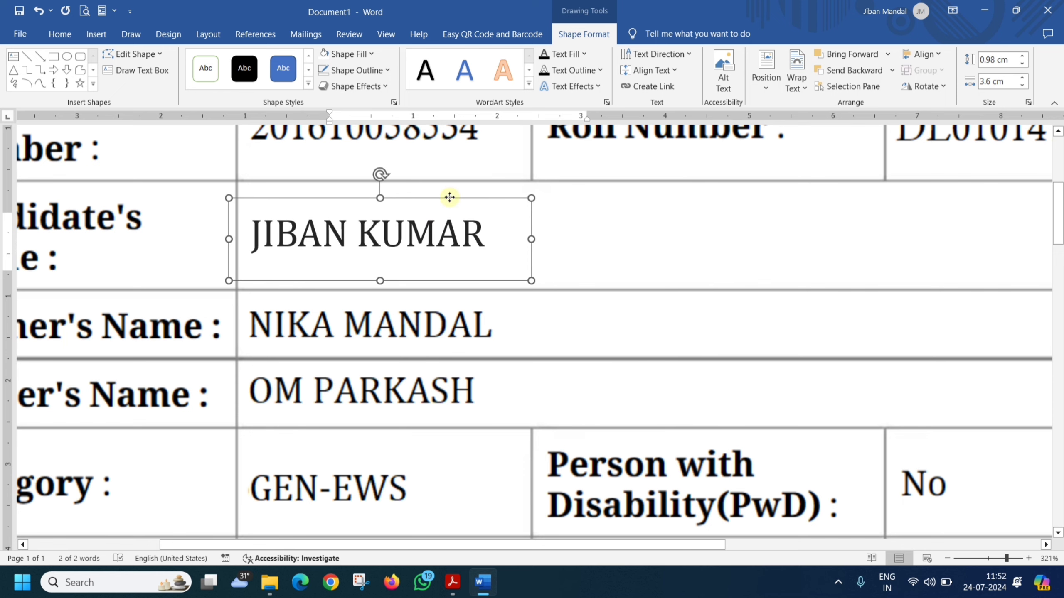
Step: Zoom out to 110% and scroll through the page to check the new name in its cell
left_click(714, 250)
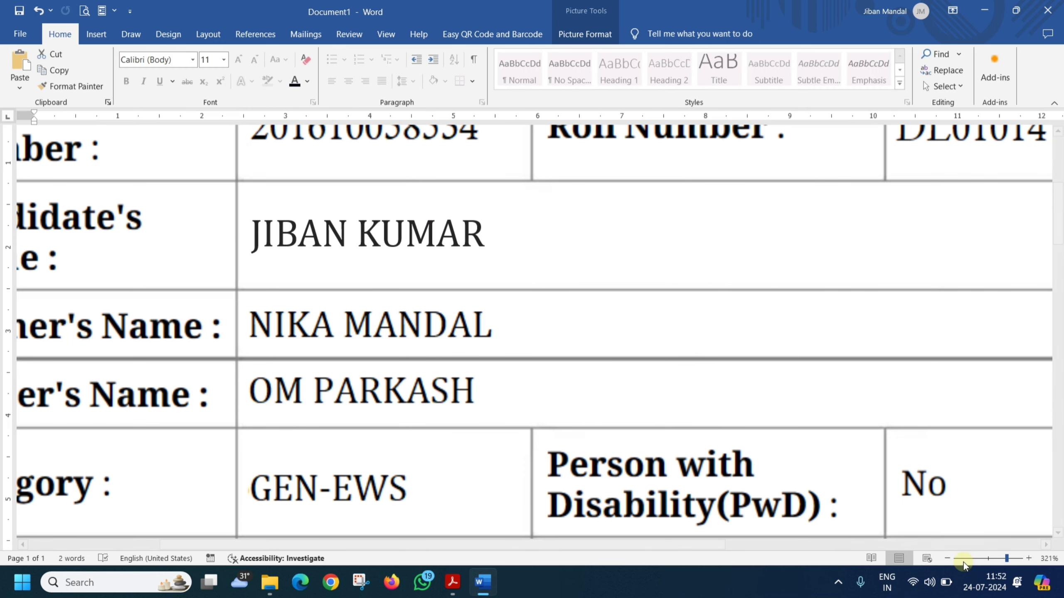
left_click(948, 558)
left_click(947, 558)
left_click(947, 558)
left_click(948, 558)
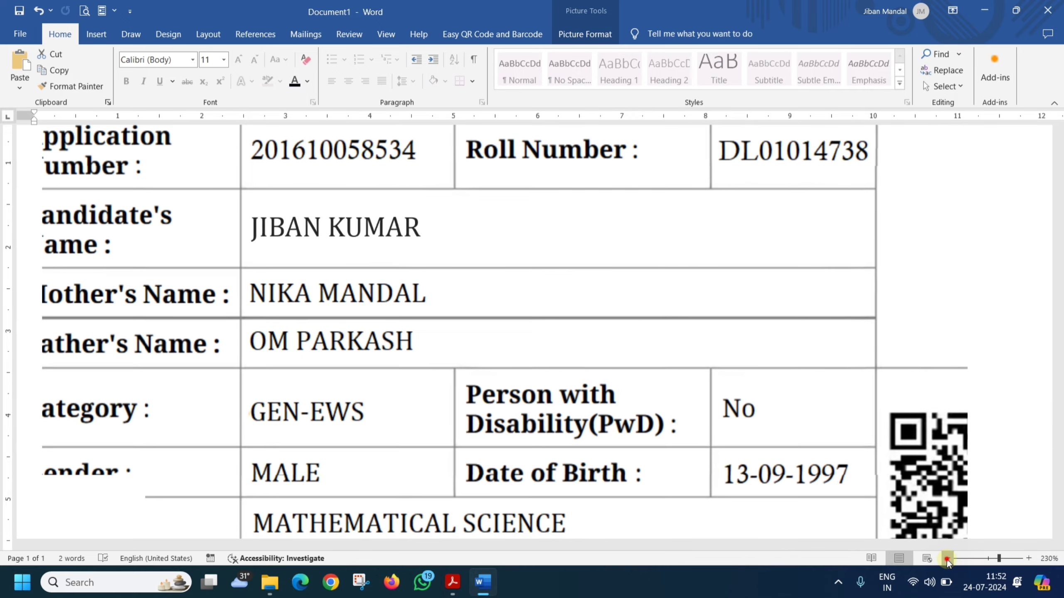
left_click(947, 559)
left_click(948, 559)
left_click(947, 558)
left_click(947, 558)
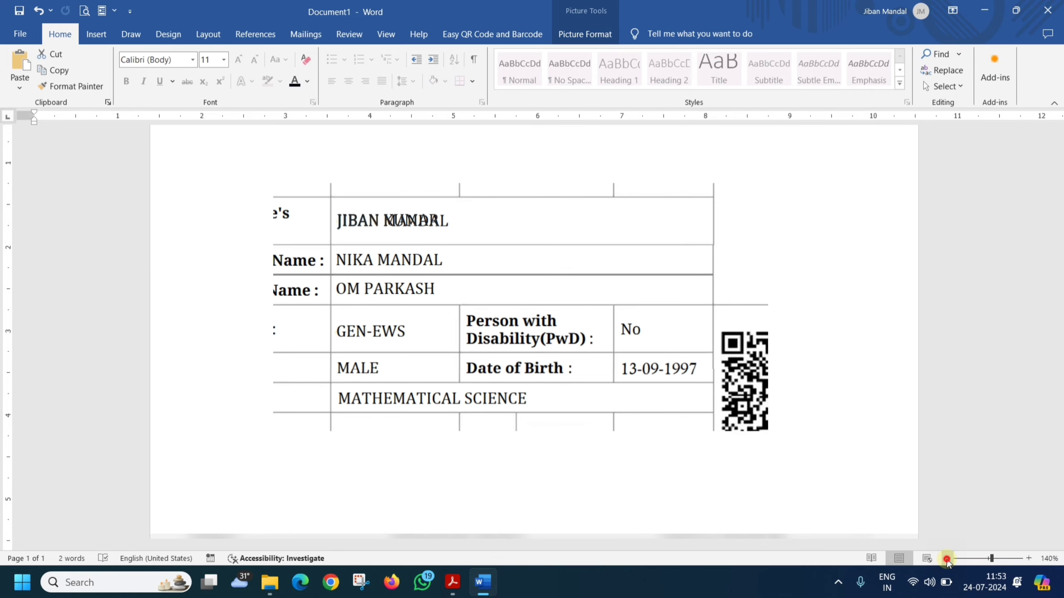
left_click(947, 559)
left_click(899, 271)
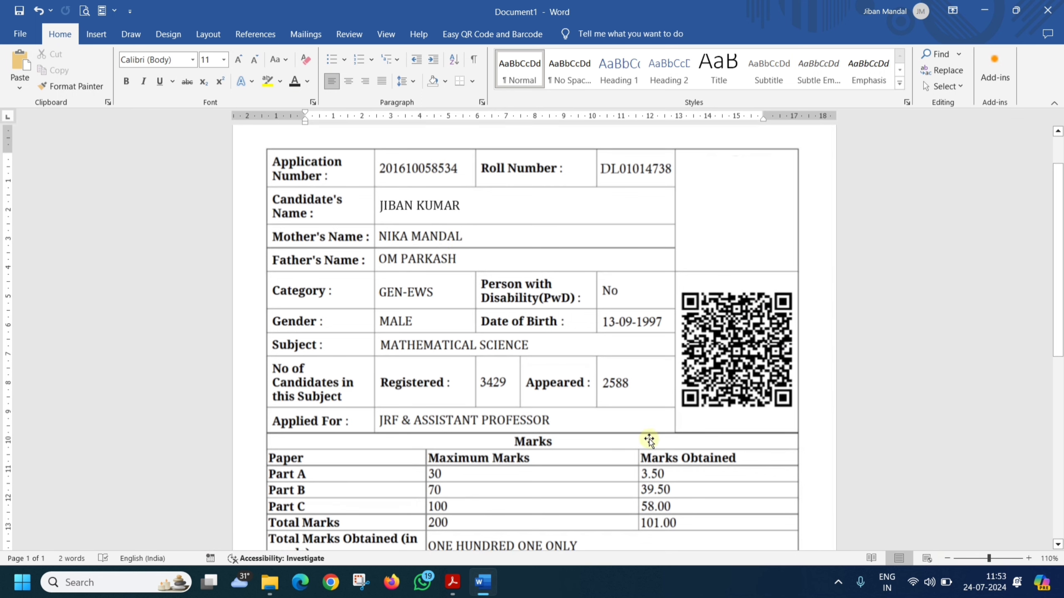
scroll(647, 440, "down", 2)
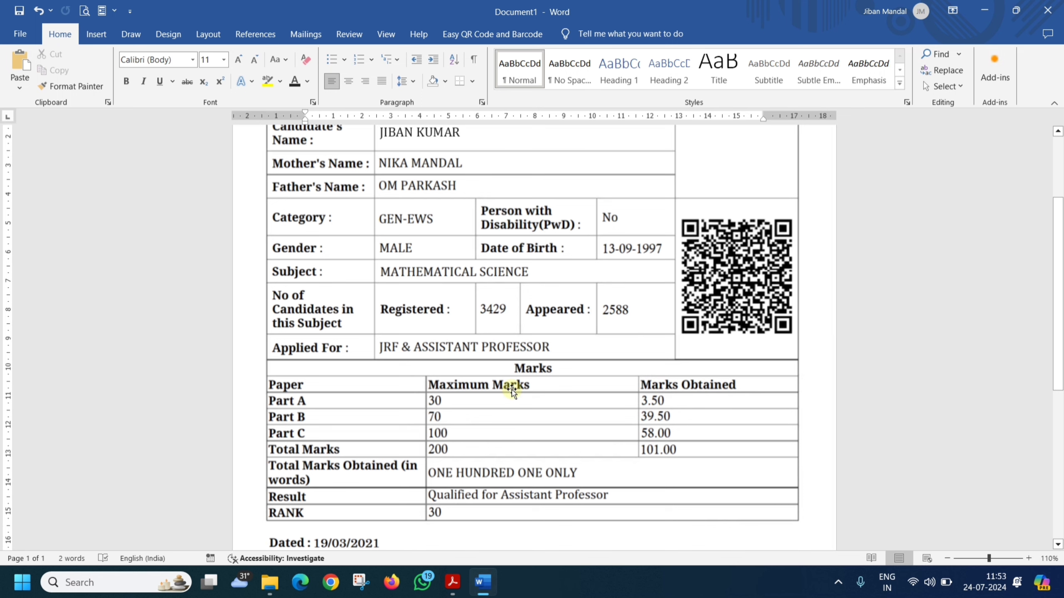
scroll(500, 391, "up", 3)
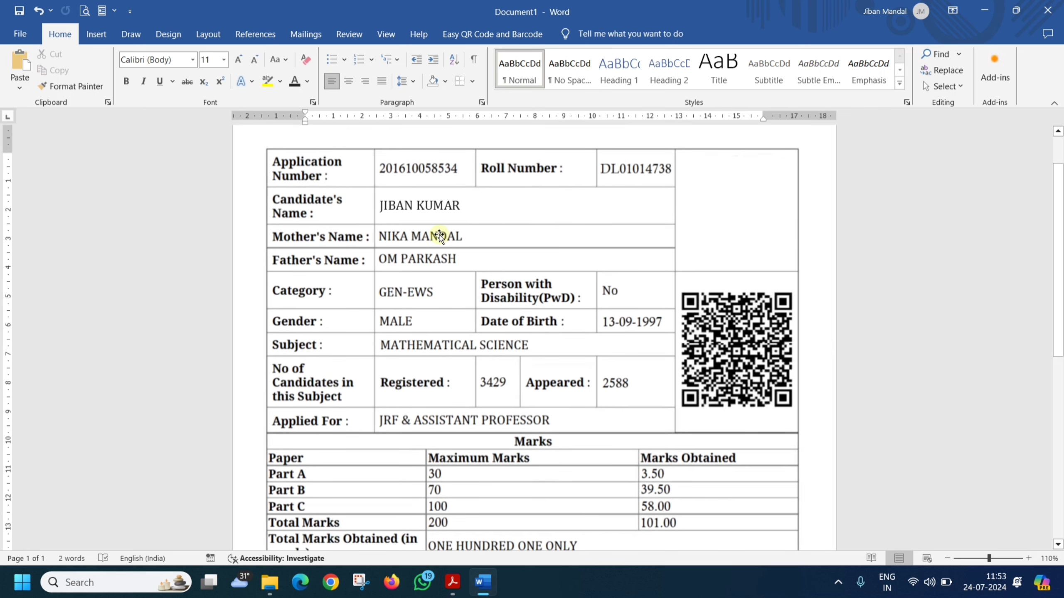
Step: Save the document to the Desktop as a PDF named 'UPDATE PDF'
left_click(17, 36)
left_click(54, 246)
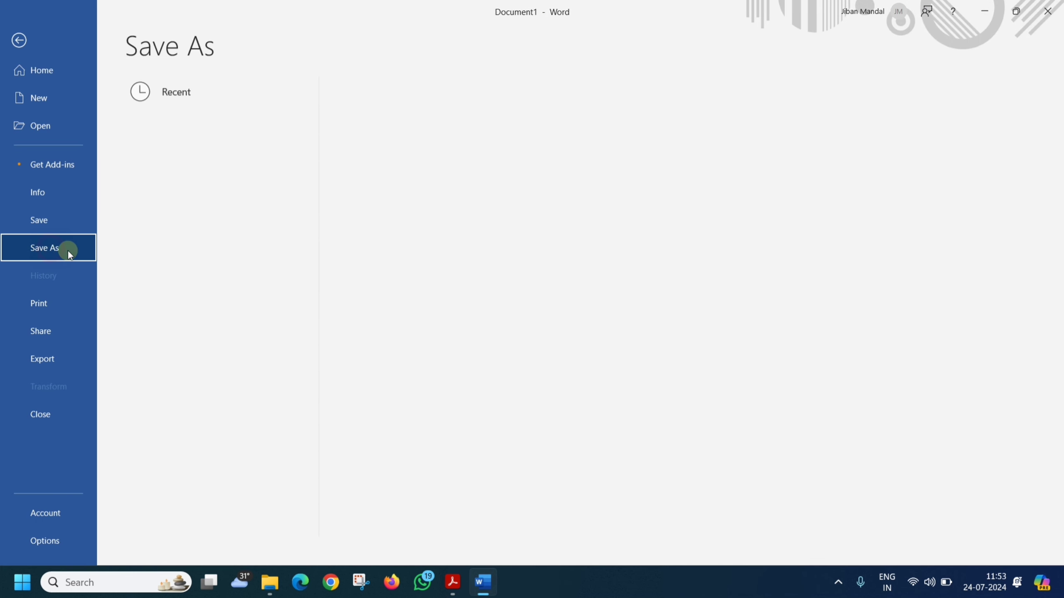
left_click(176, 266)
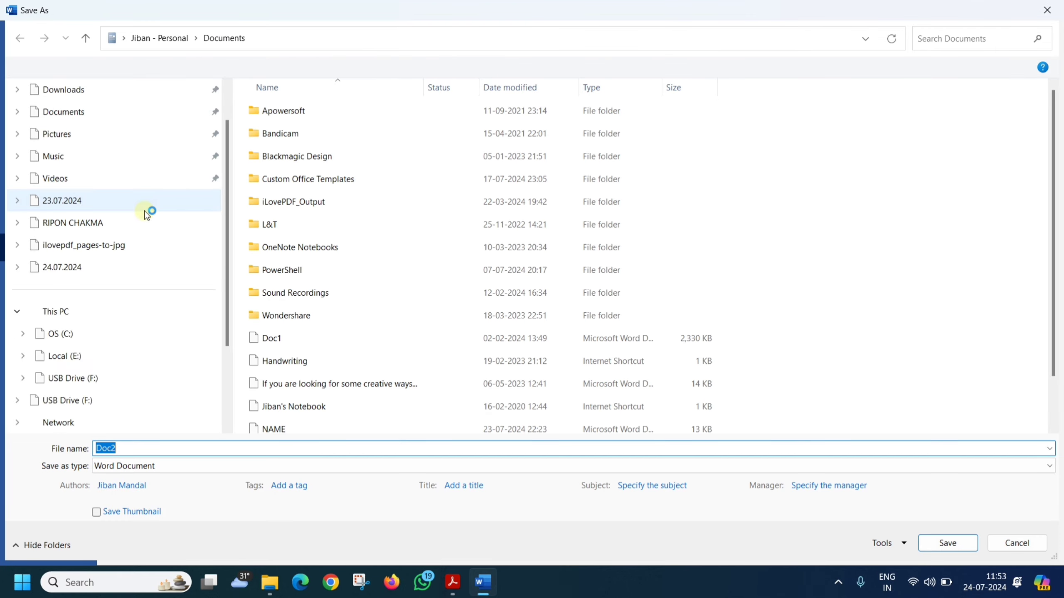
left_click(63, 135)
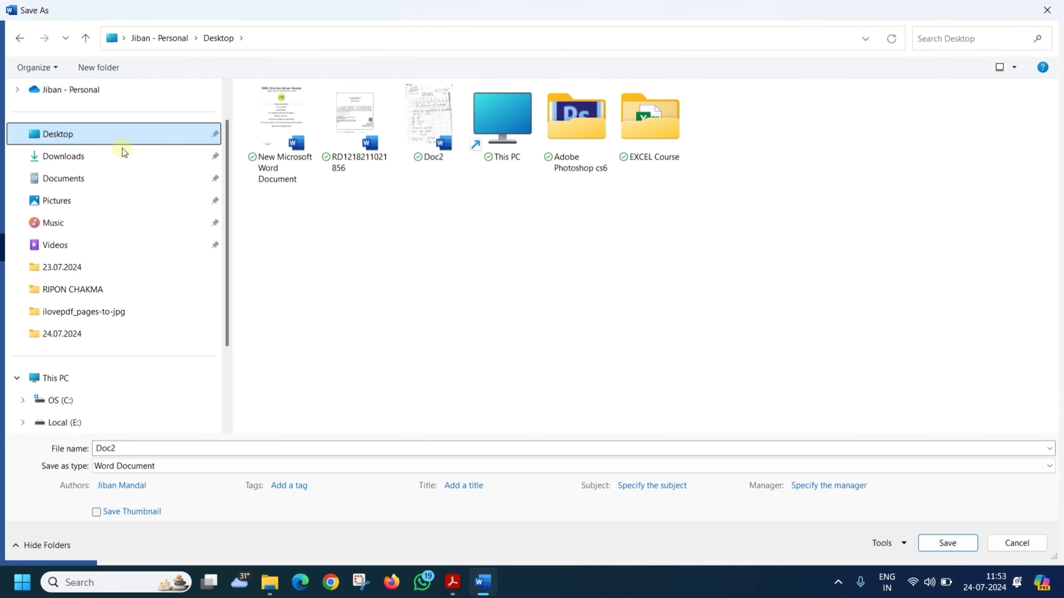
left_click(171, 470)
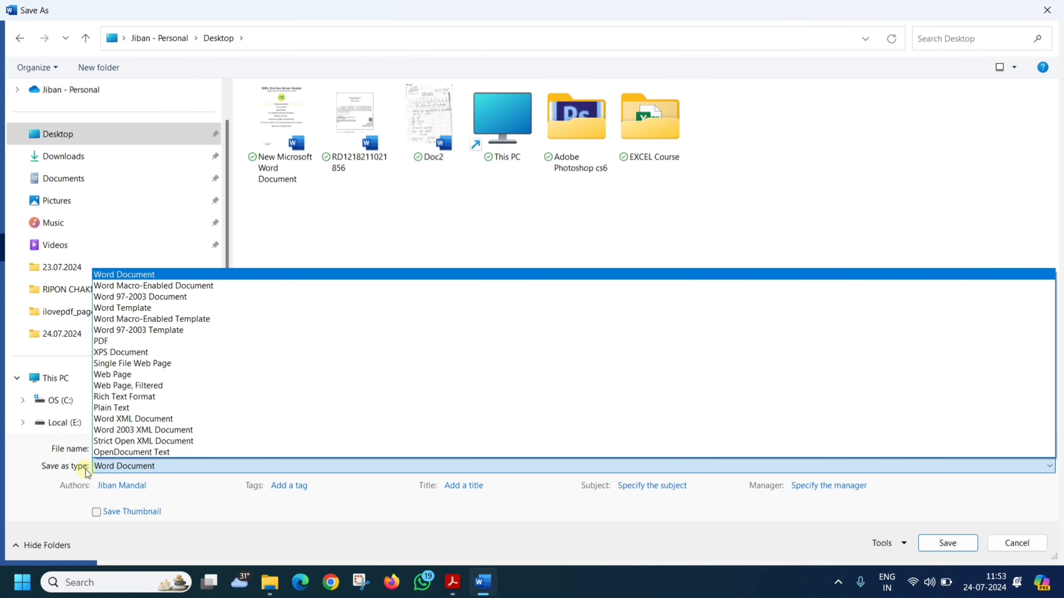
left_click(125, 342)
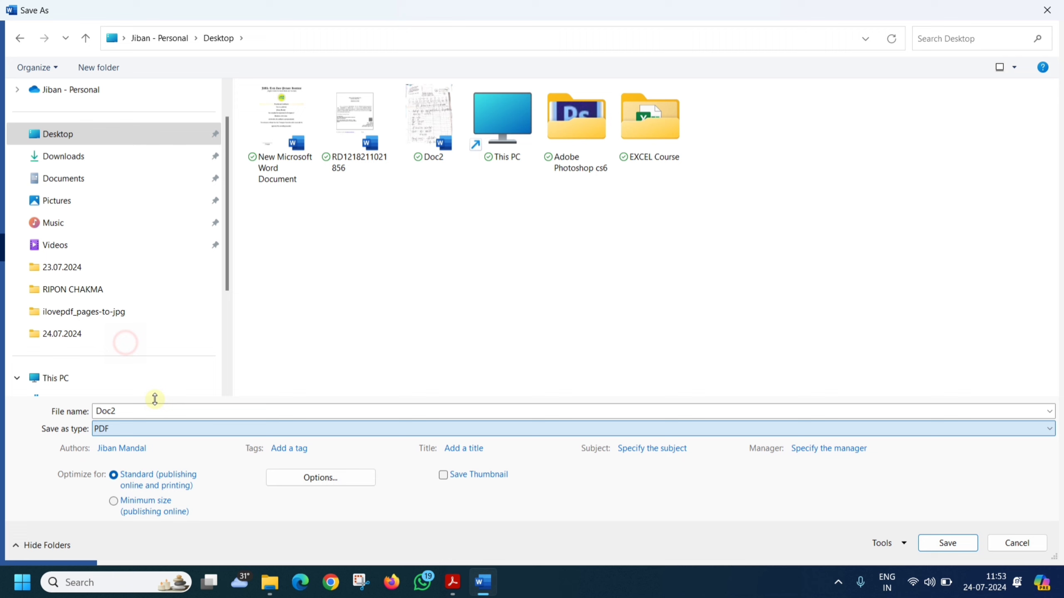
double_click(123, 411)
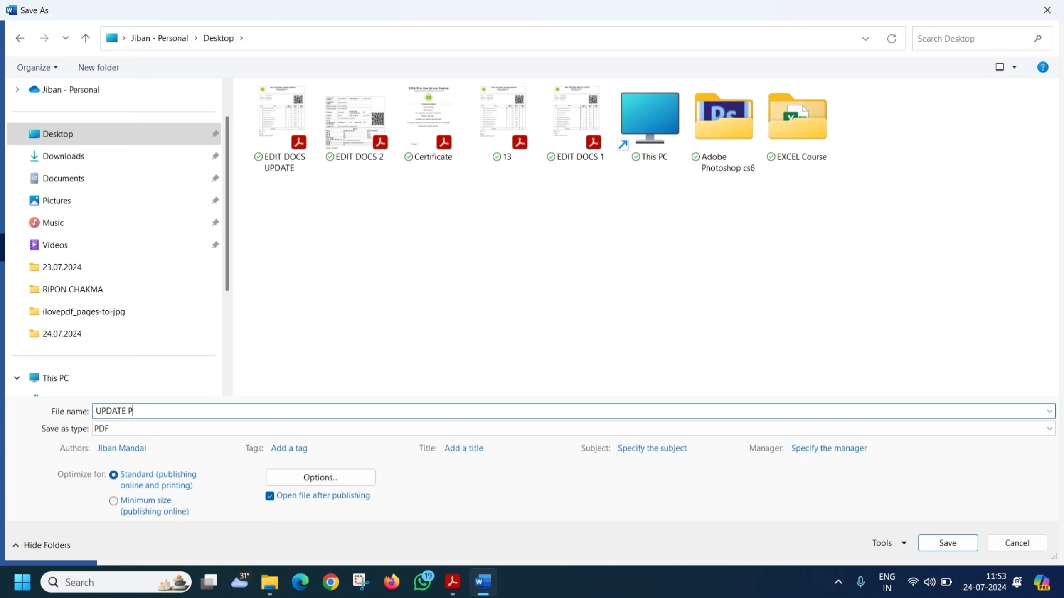
left_click(932, 542)
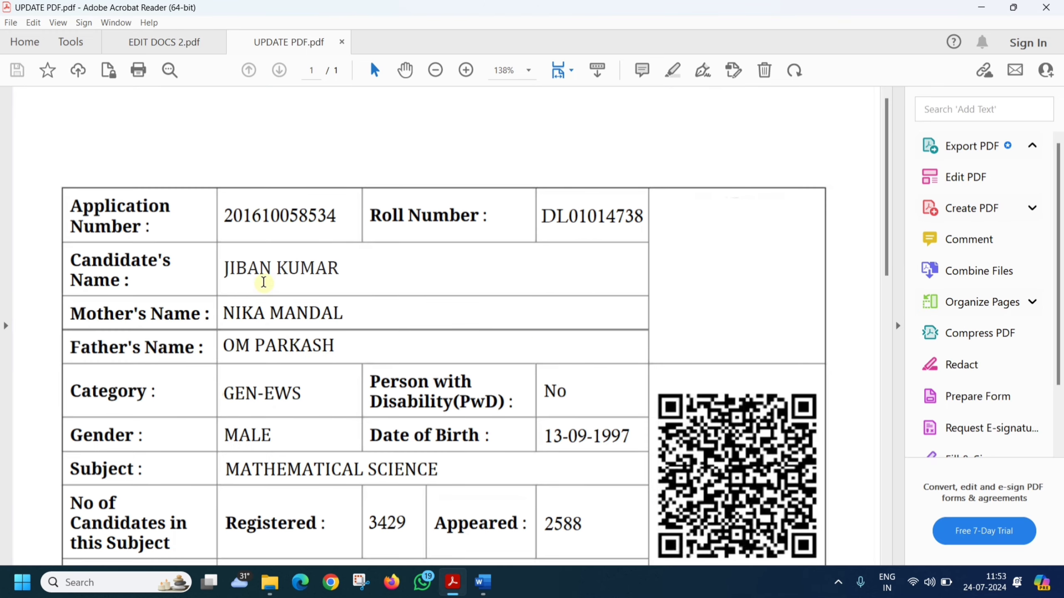
Step: Compare the EDIT DOCS 2.pdf and UPDATE PDF.pdf tabs, then close Acrobat with all tabs
left_click(172, 50)
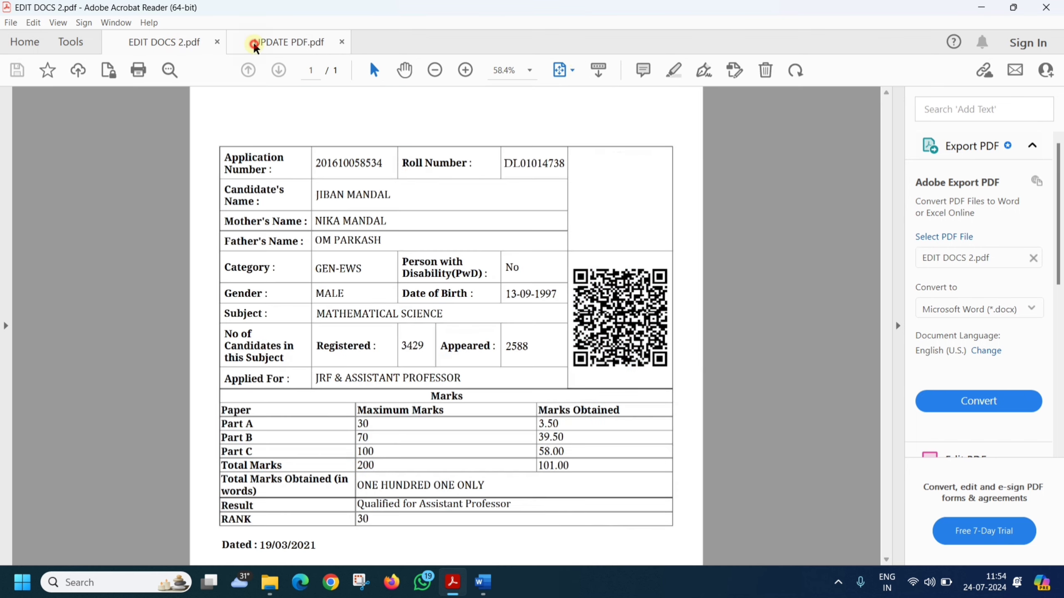
left_click(254, 43)
left_click(172, 43)
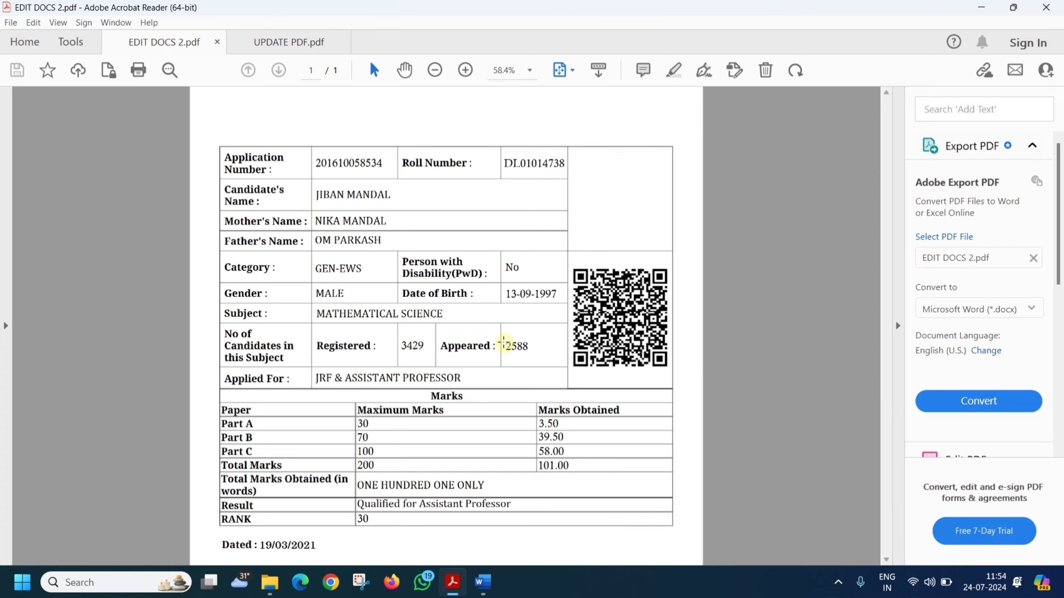
scroll(504, 344, "up", 5, "ctrl")
scroll(498, 344, "up", 4)
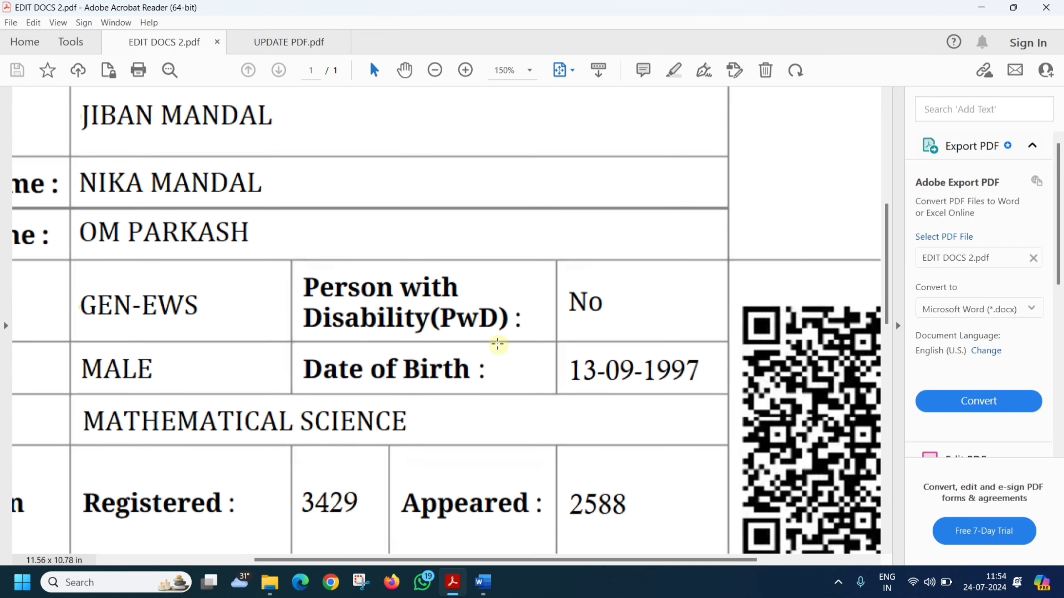
scroll(498, 344, "up", 3)
left_click(301, 42)
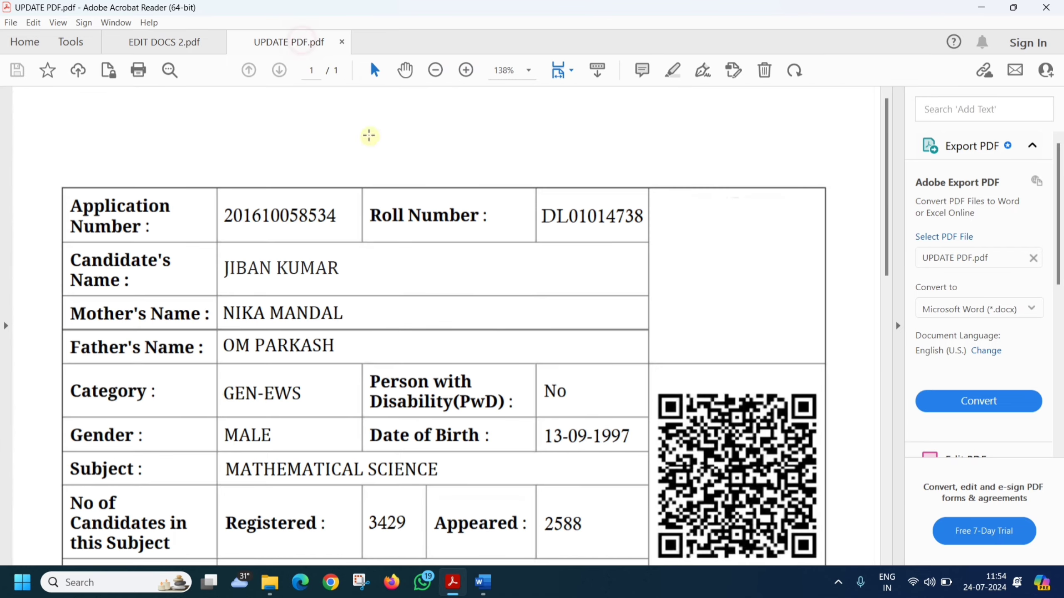
scroll(439, 289, "up", 1, "ctrl")
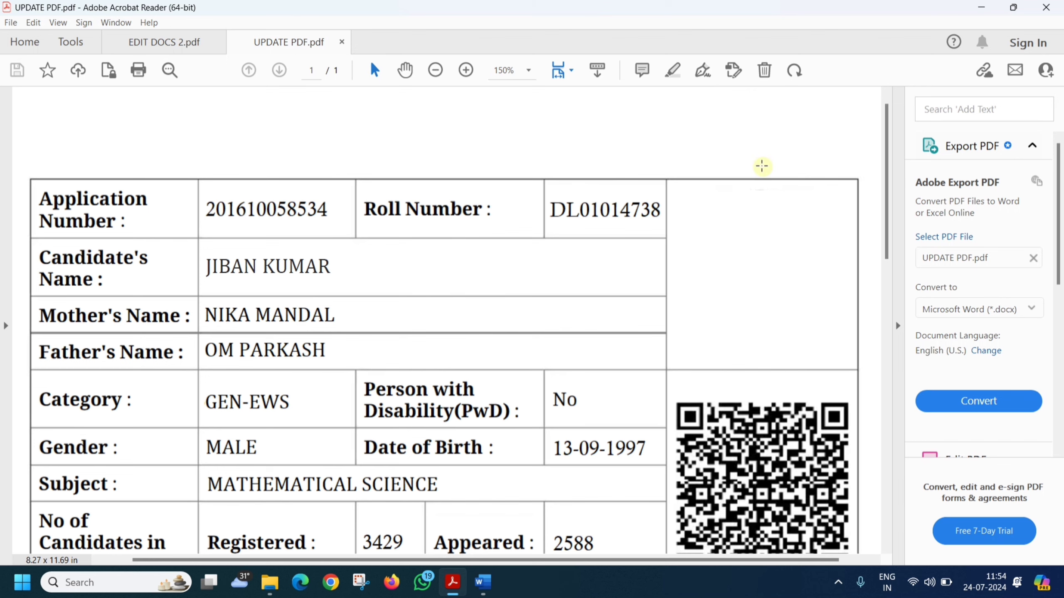
left_click(1046, 7)
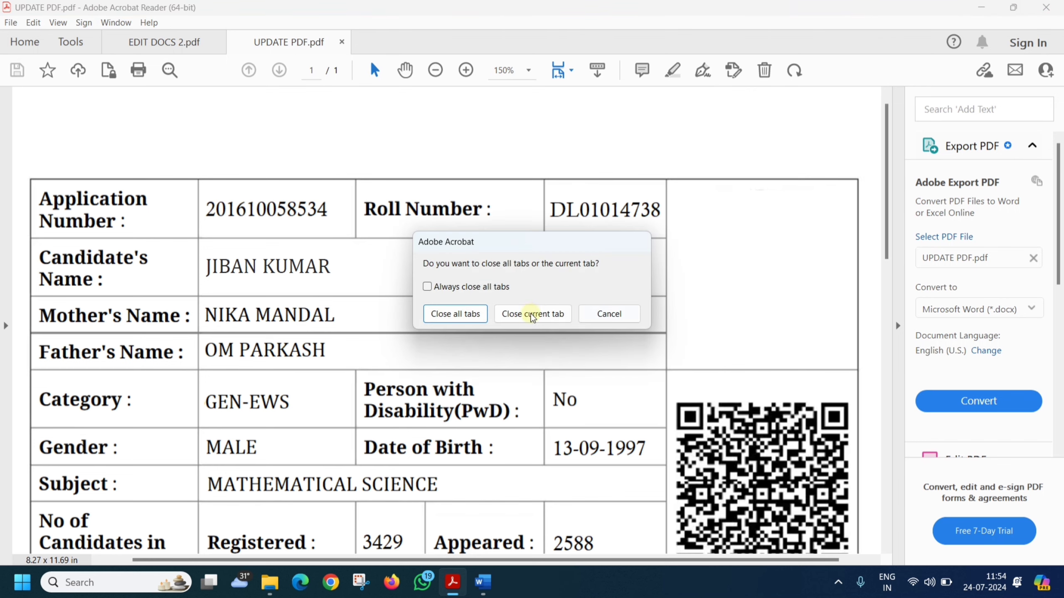
left_click(466, 314)
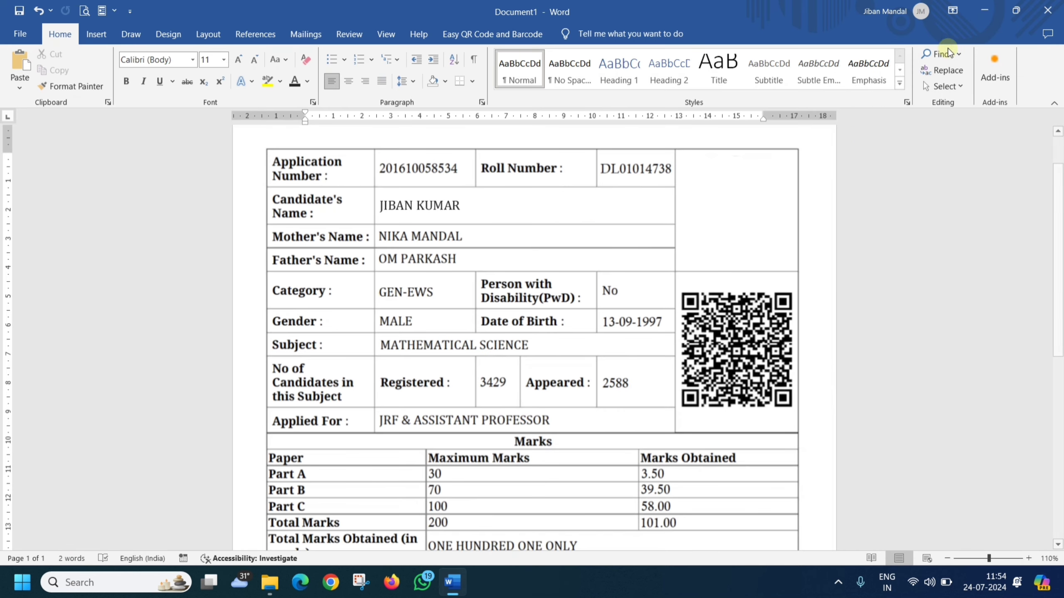